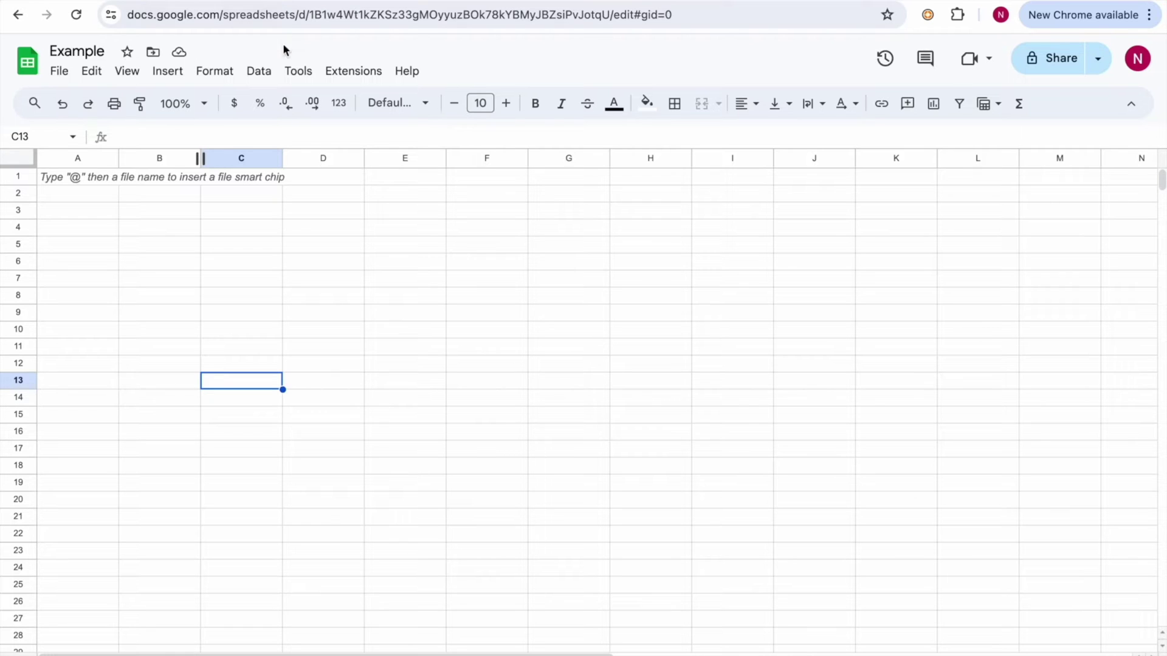
# Step: Search the add-on catalogue for 'import from web' and open the ImportFromWeb listing
pyautogui.click(346, 80)
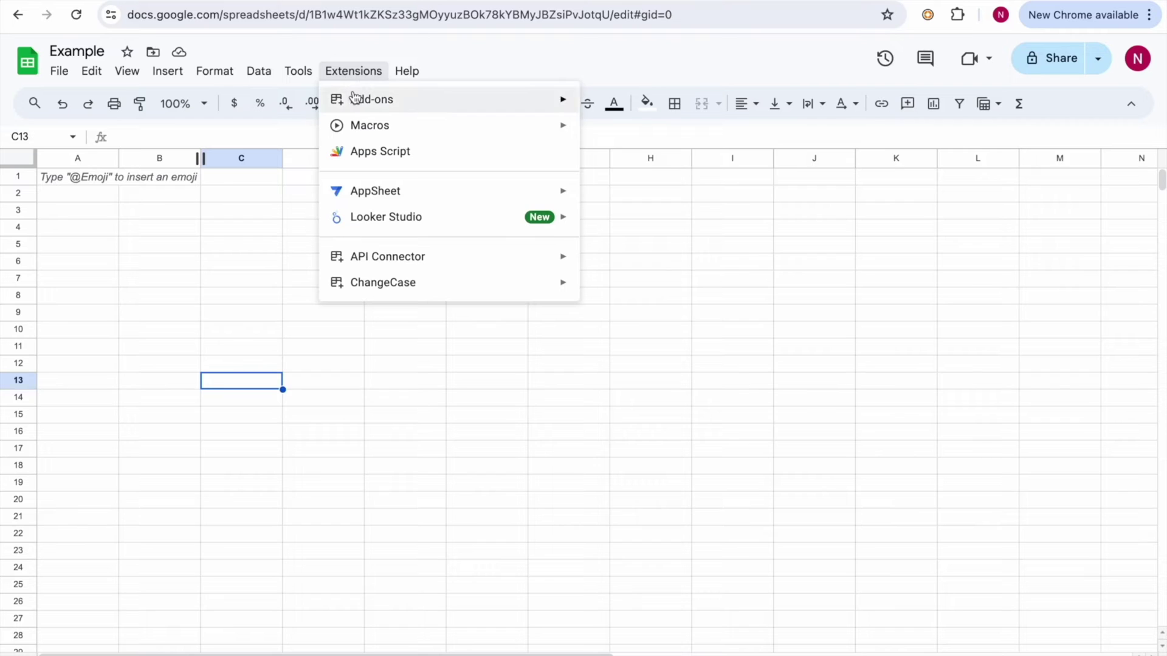
pyautogui.moveTo(354, 97)
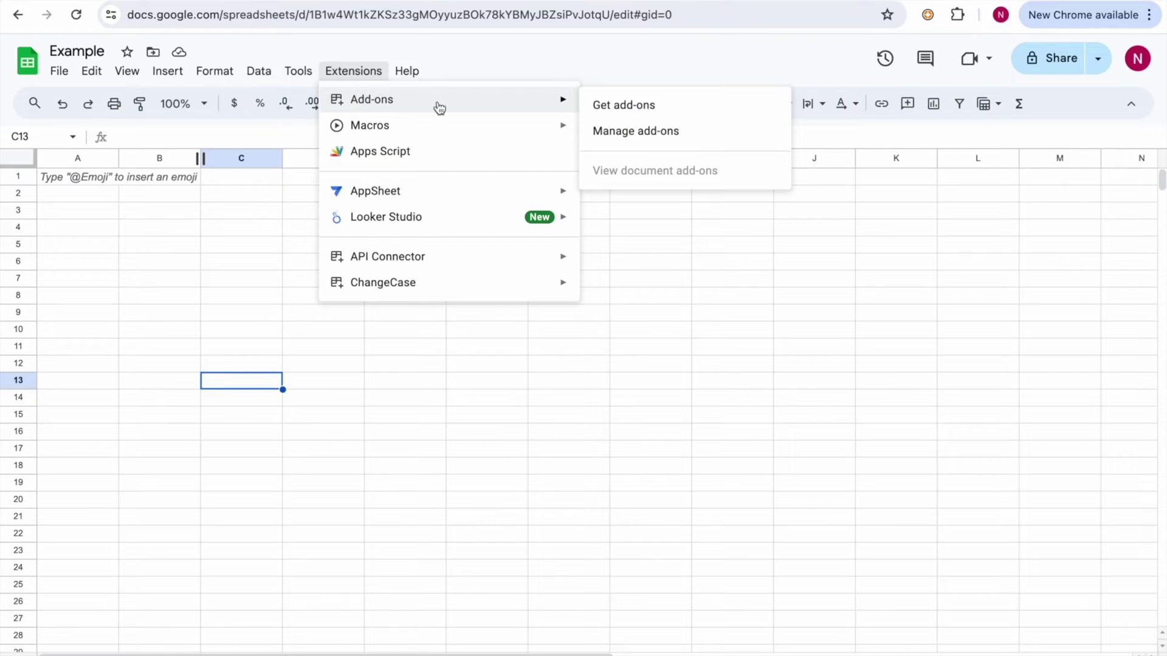
pyautogui.click(628, 113)
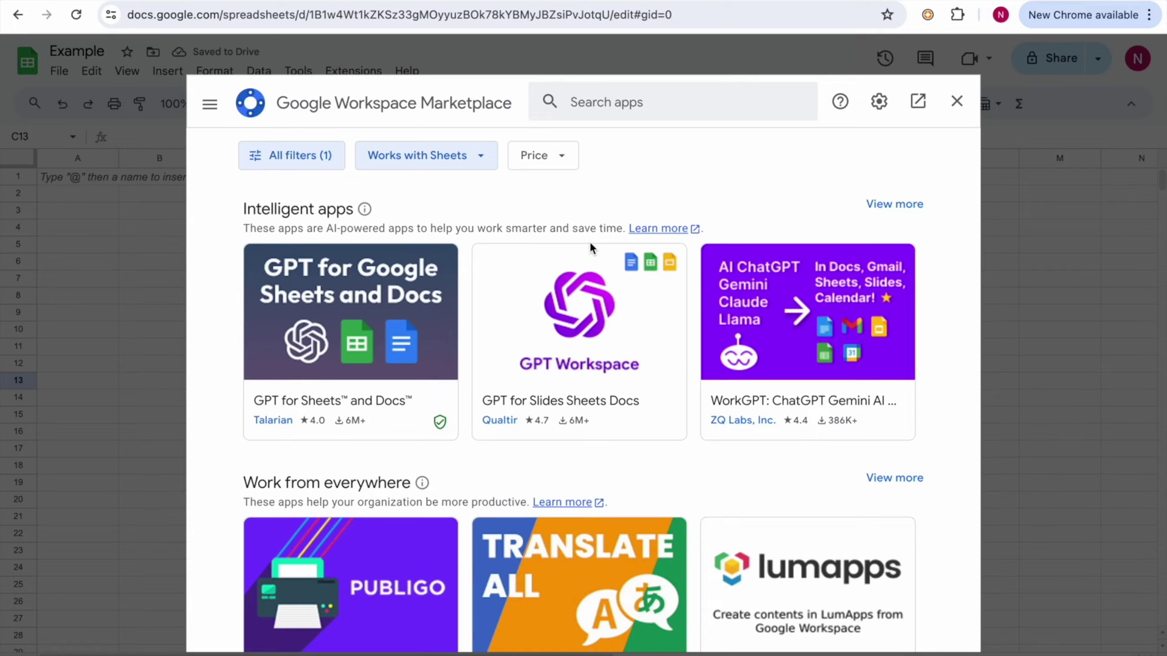
pyautogui.click(680, 104)
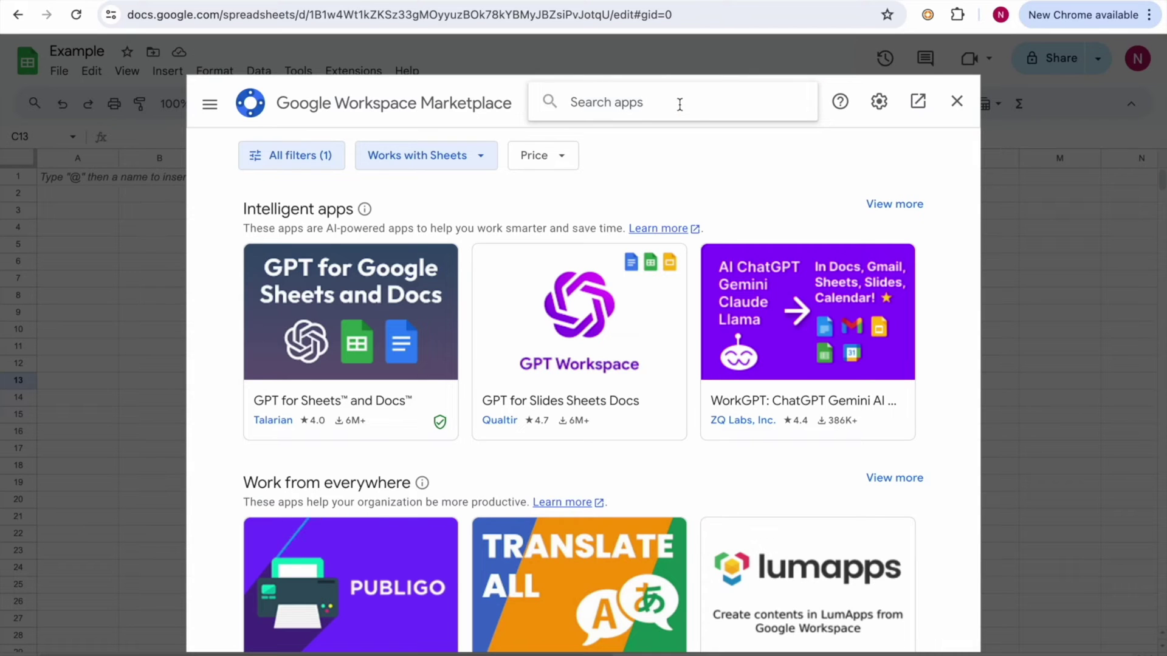
pyautogui.write('imp')
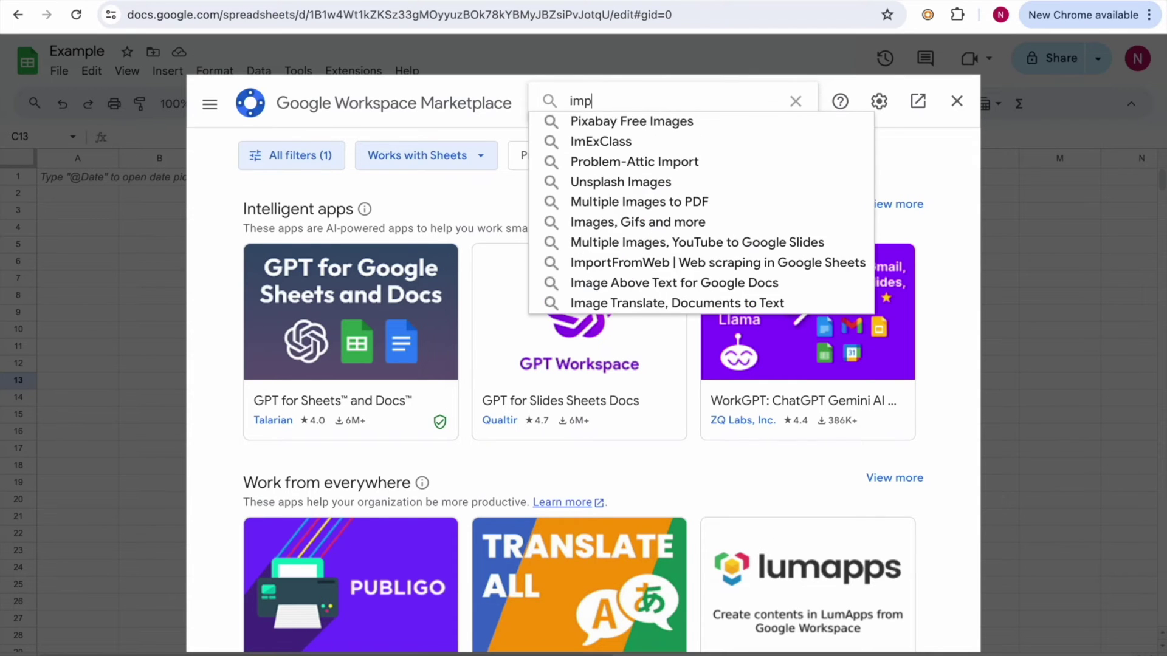
pyautogui.write('ort from web')
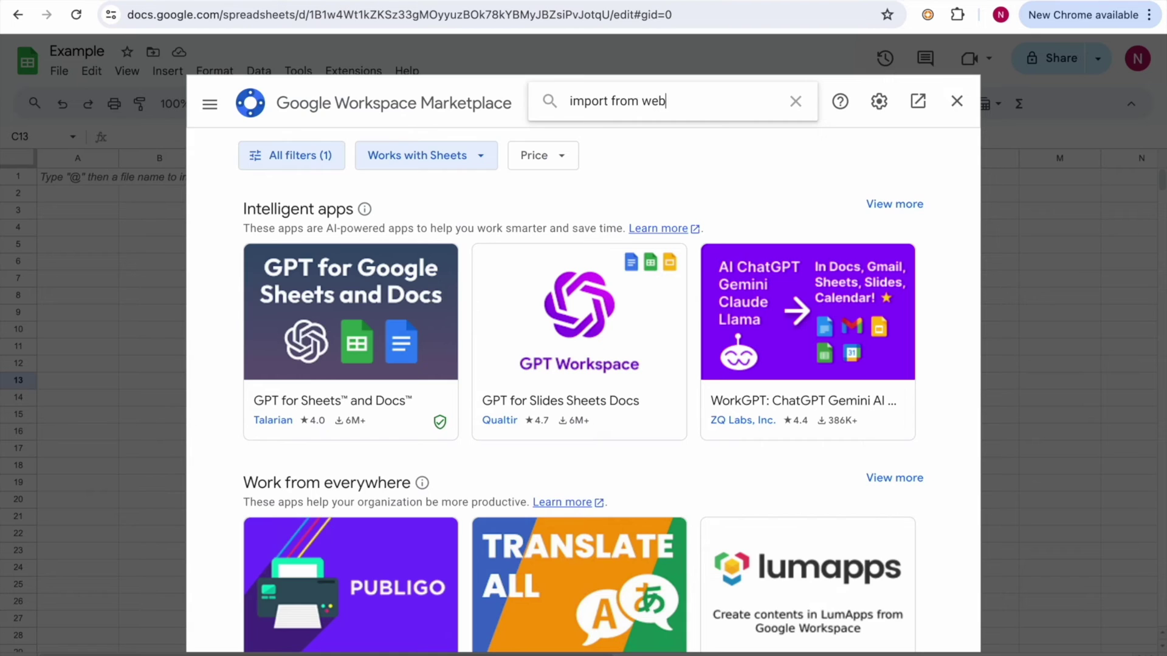
pyautogui.press('Return')
pyautogui.scroll(-10, 466, 389)
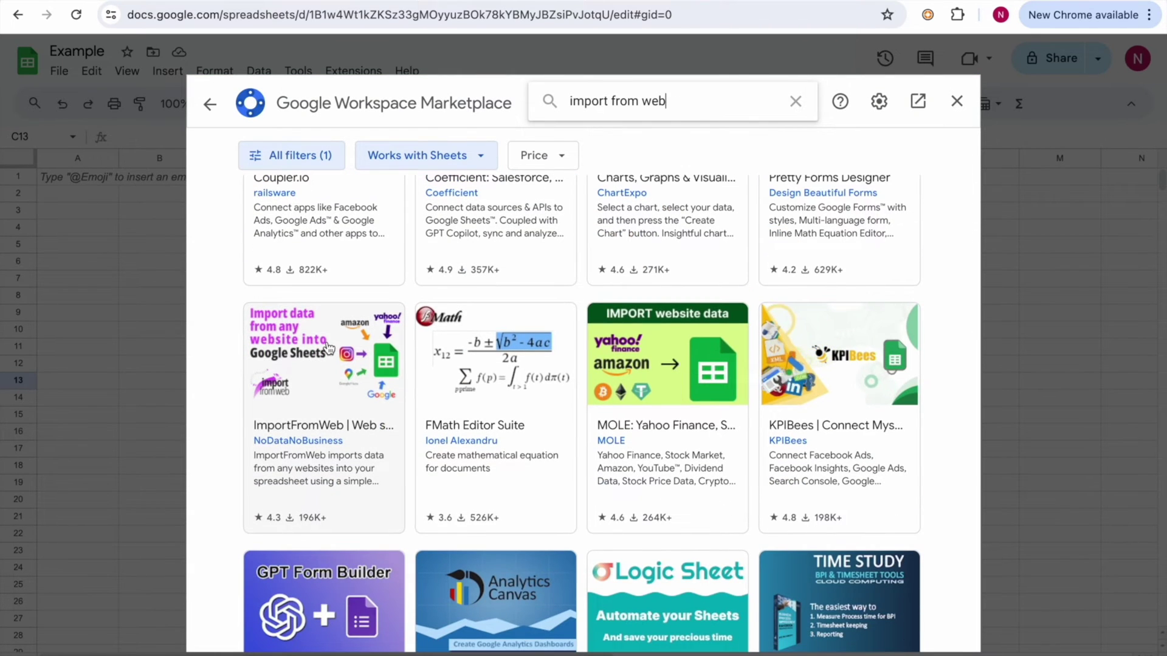
pyautogui.click(327, 347)
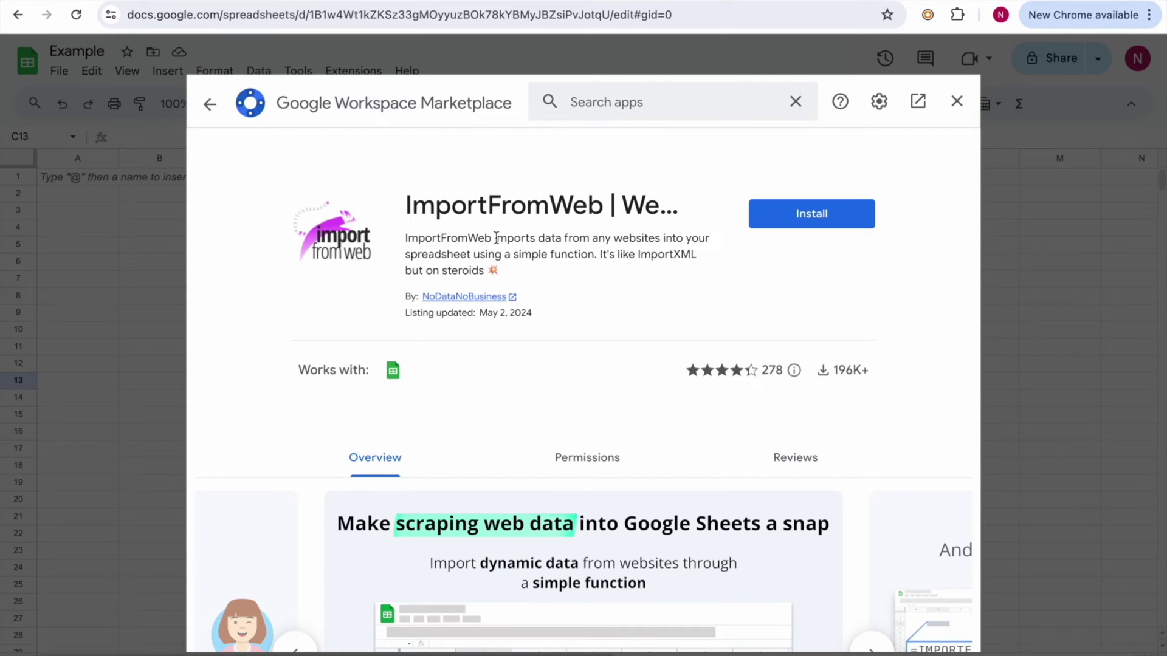
# Step: Highlight the listing's description of what ImportFromWeb does, then start installing it
pyautogui.moveTo(492, 237); pyautogui.dragTo(576, 250)
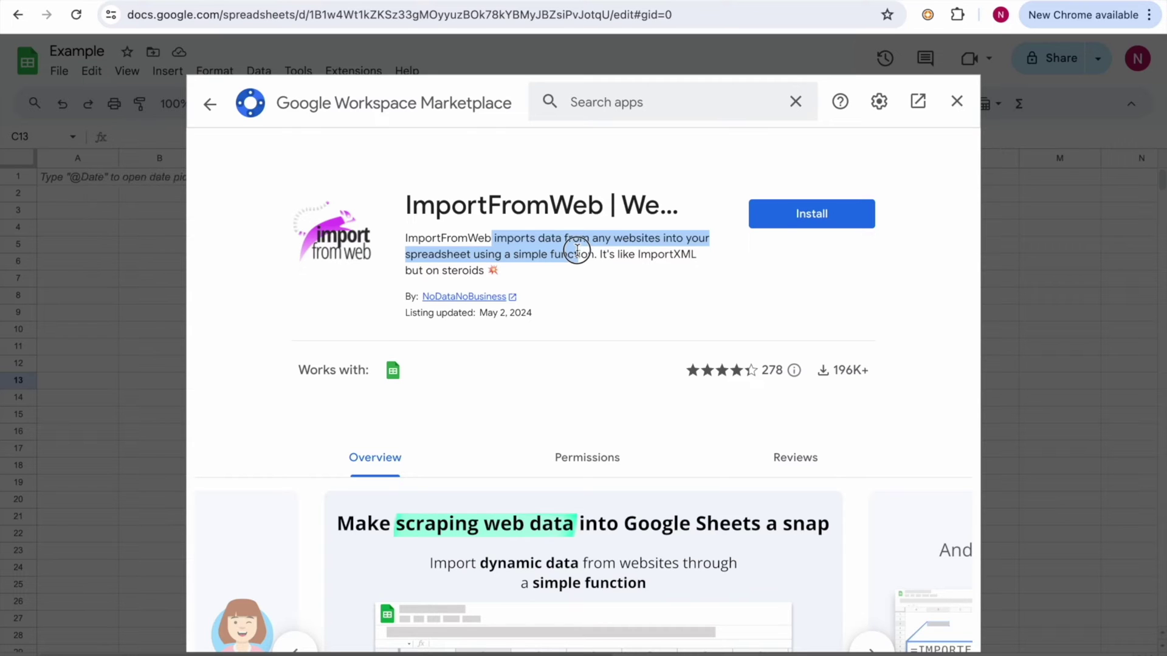
pyautogui.moveTo(577, 251); pyautogui.dragTo(594, 251)
pyautogui.scroll(-2, 630, 273)
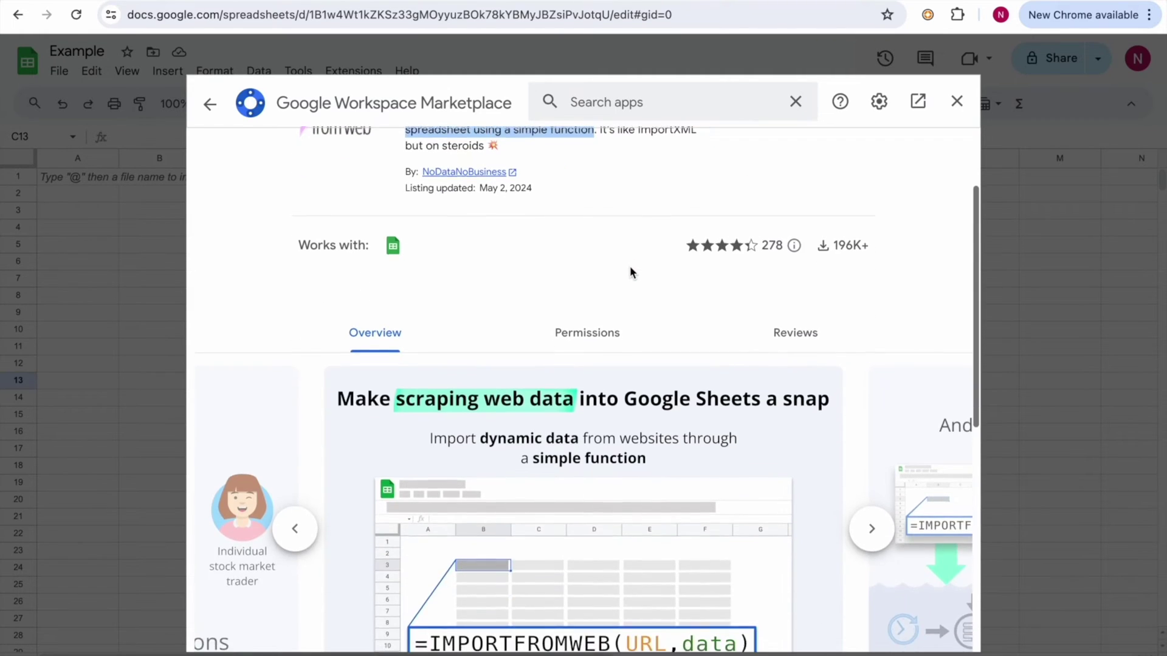
pyautogui.scroll(3, 630, 270)
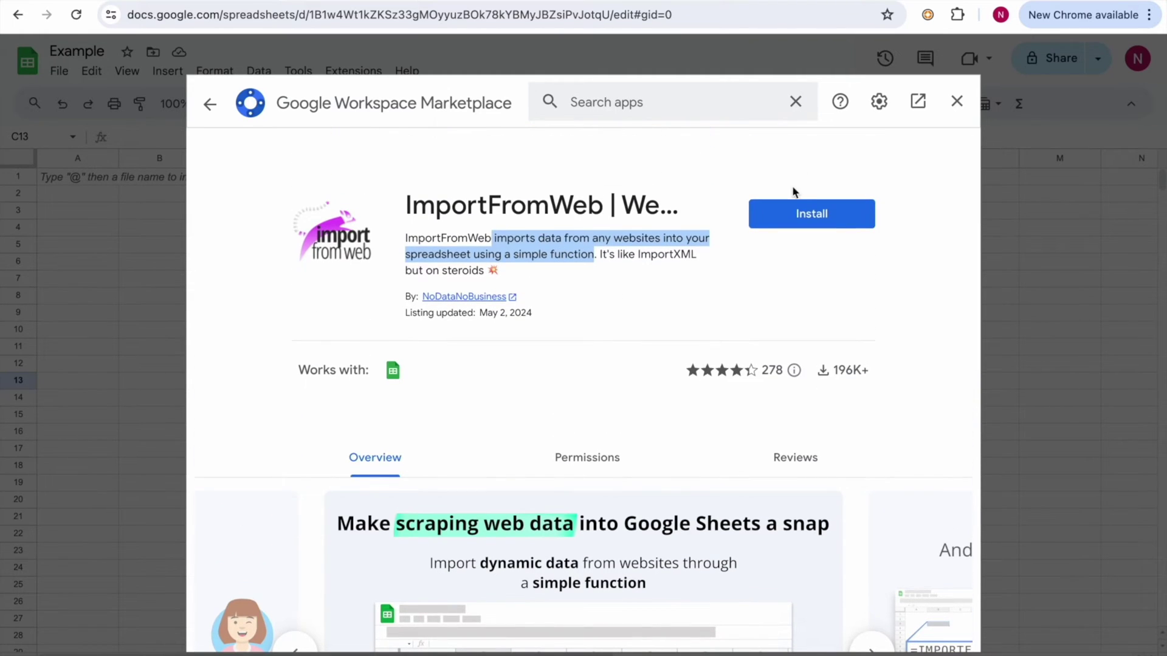
pyautogui.click(793, 216)
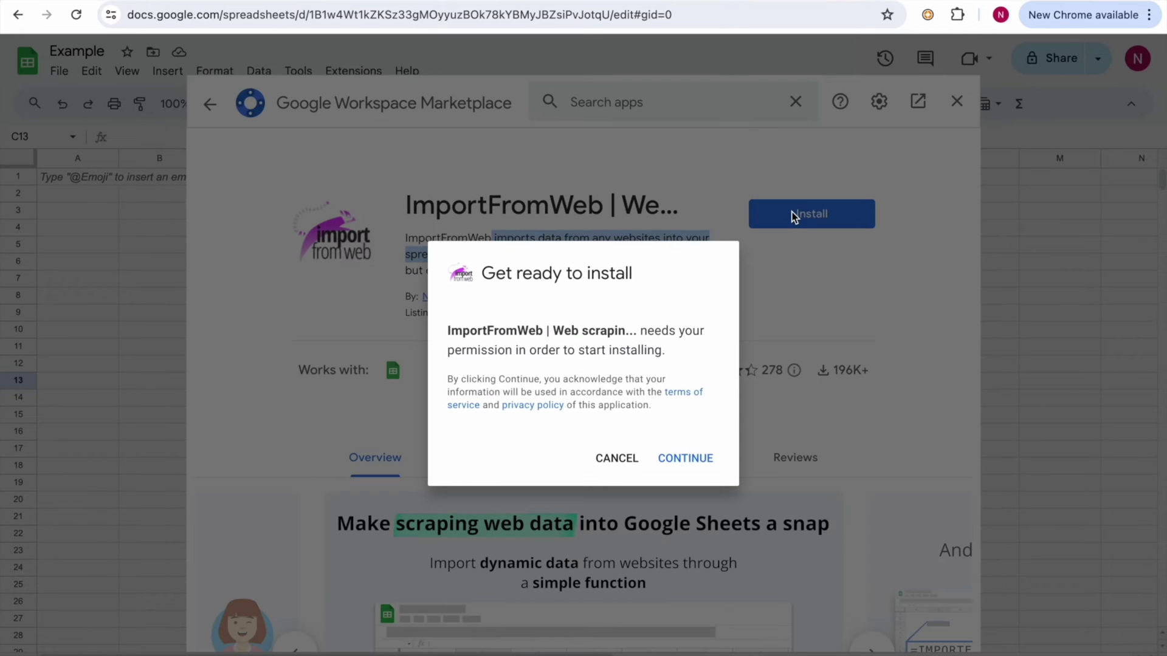
# Step: Approve the install, sign in with the Google account and allow IMPORTFROMWEB access
pyautogui.click(678, 461)
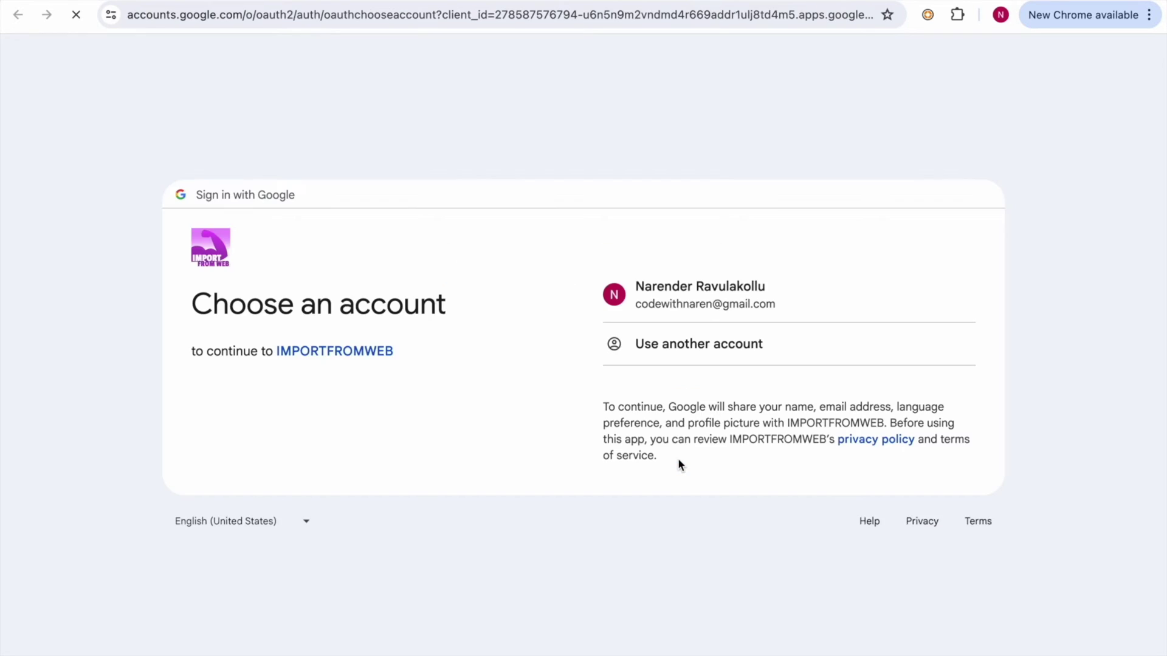
pyautogui.click(732, 303)
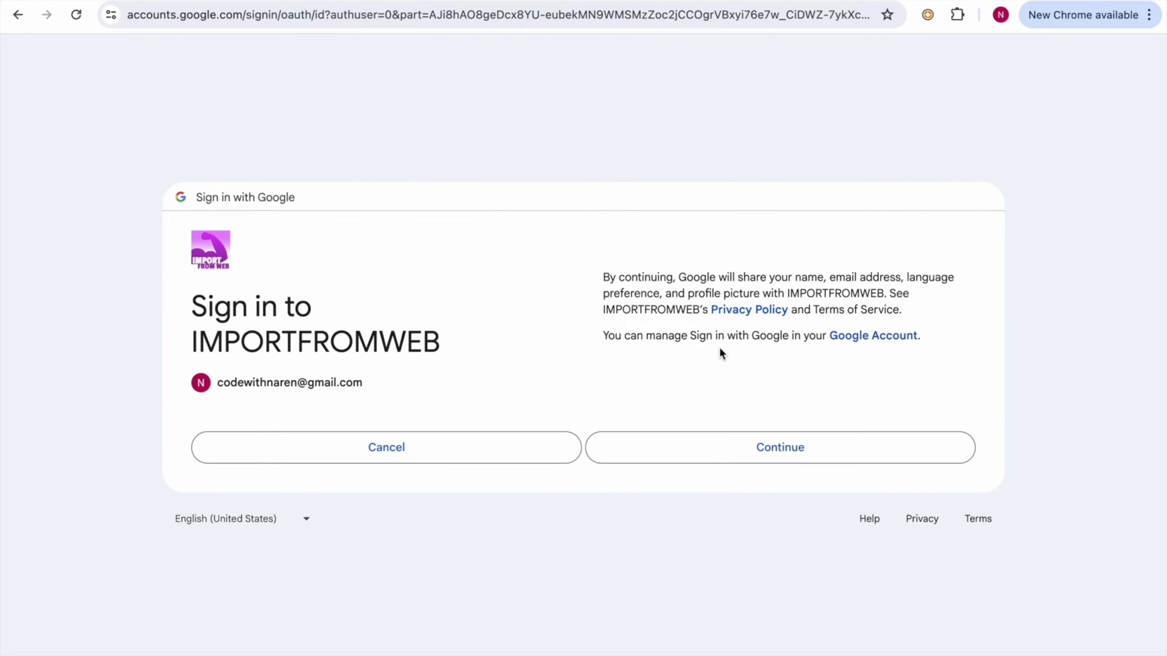
pyautogui.click(723, 452)
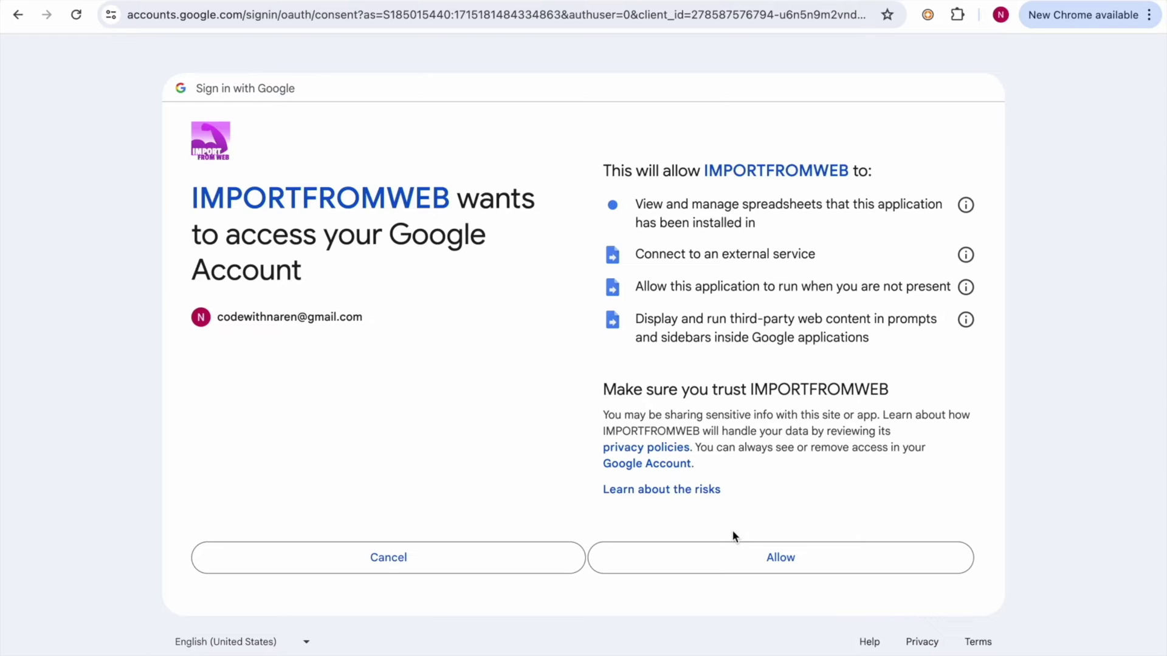
pyautogui.click(735, 556)
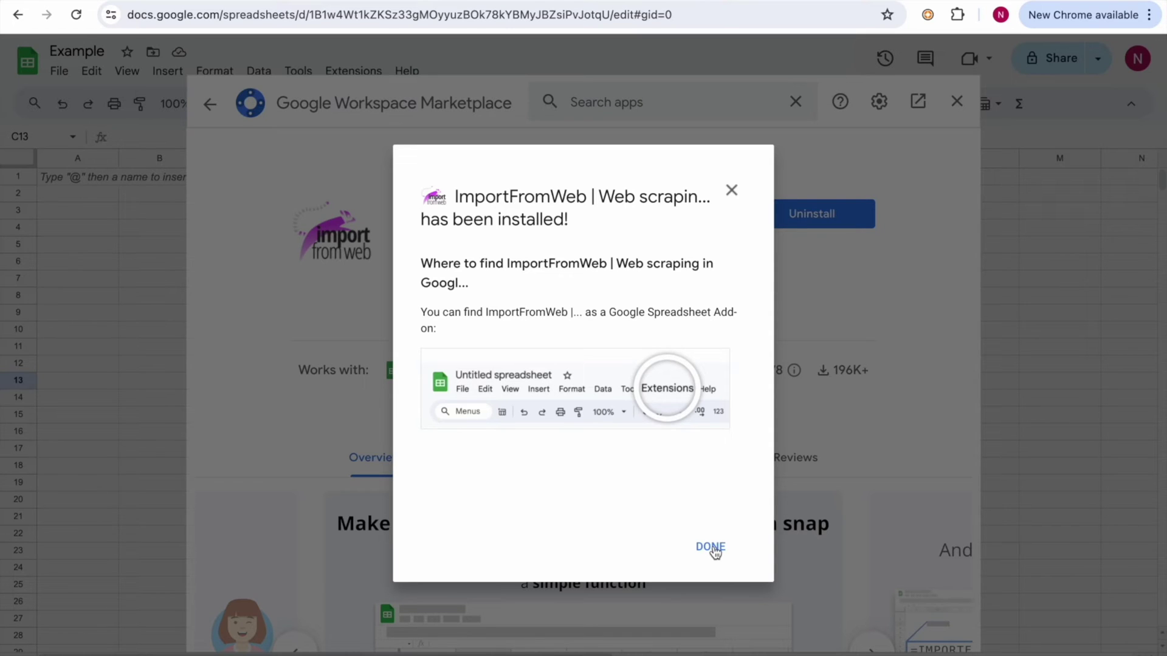
# Step: Close the install-complete message, notification and sidebar, then check Extensions lists ImportFromWeb
pyautogui.click(713, 548)
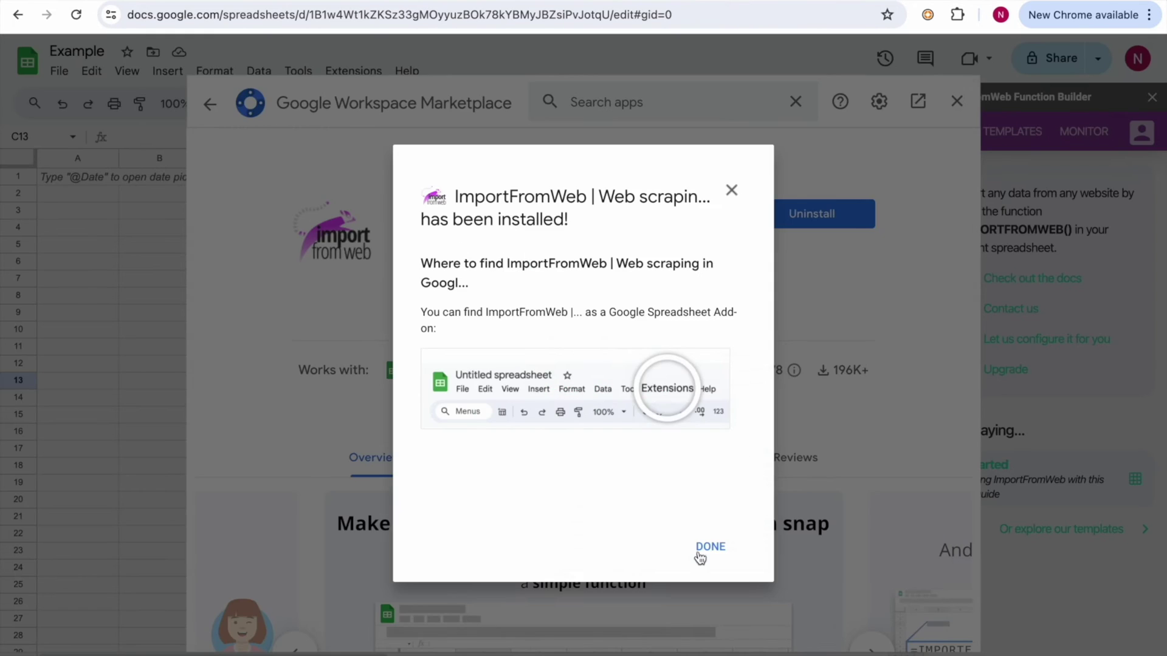
pyautogui.click(702, 551)
pyautogui.click(1152, 96)
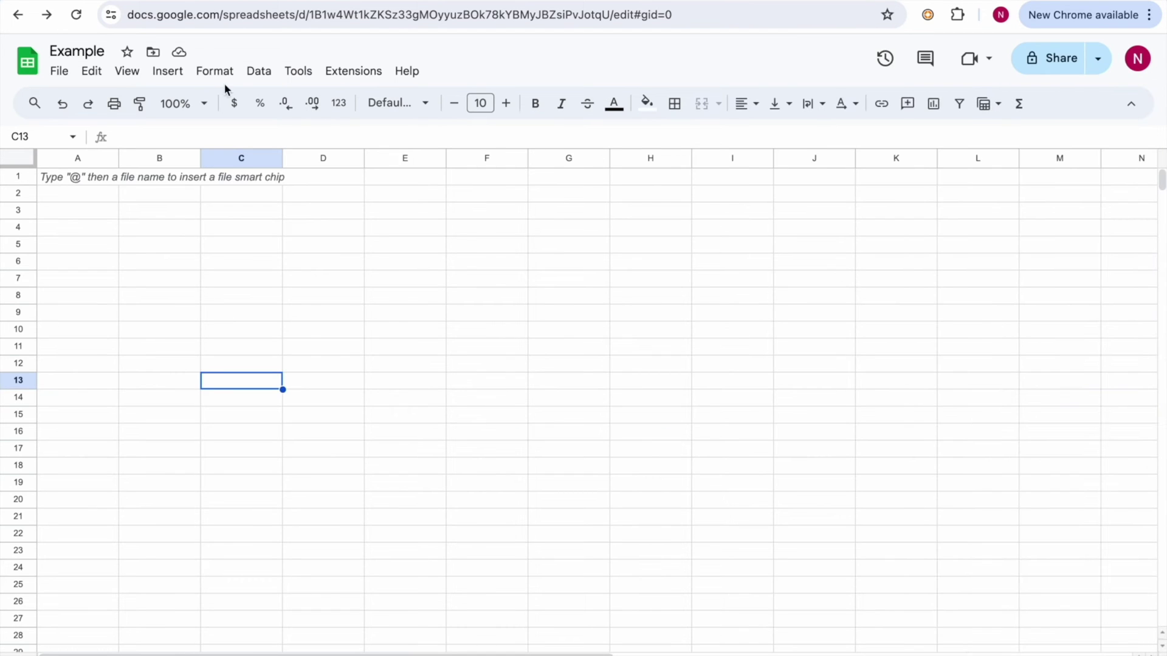
pyautogui.click(348, 74)
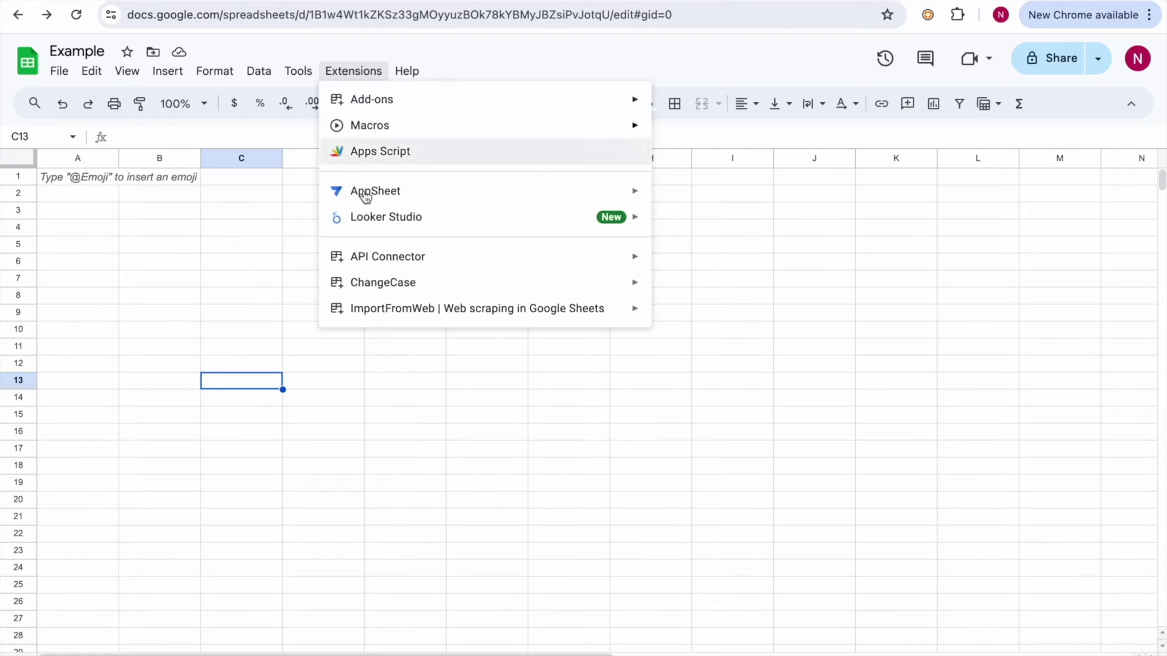
pyautogui.moveTo(381, 308)
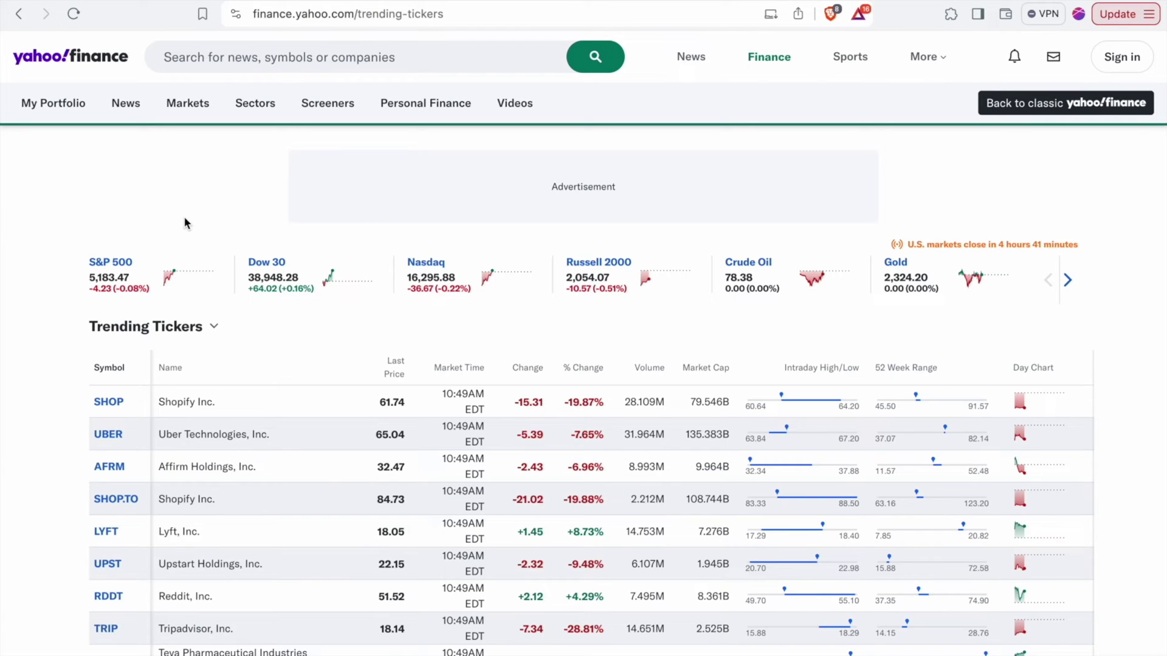
pyautogui.scroll(-3, 186, 224)
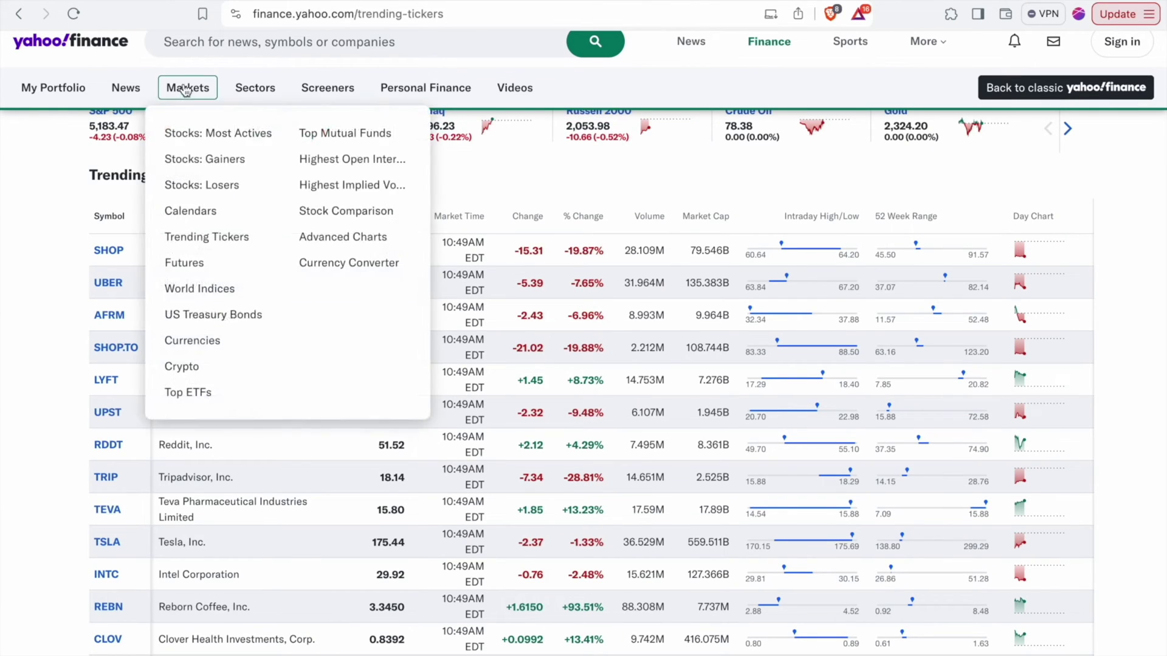
pyautogui.hotkey('ctrl', 'Tab')
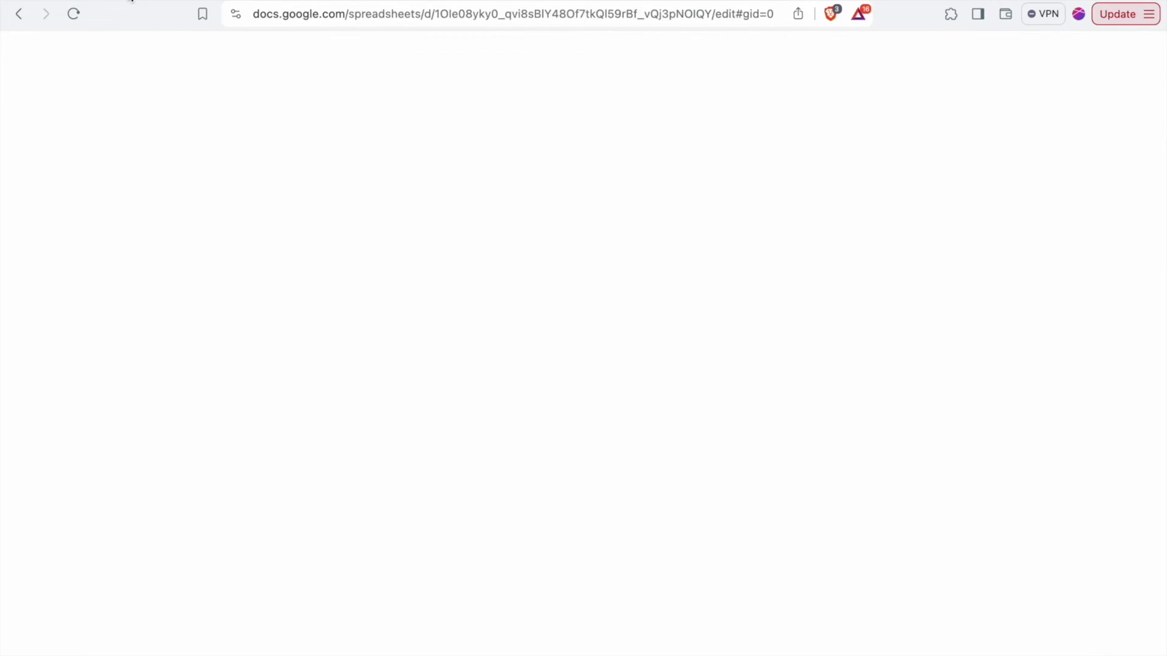
pyautogui.moveTo(227, 282)
pyautogui.click(178, 268)
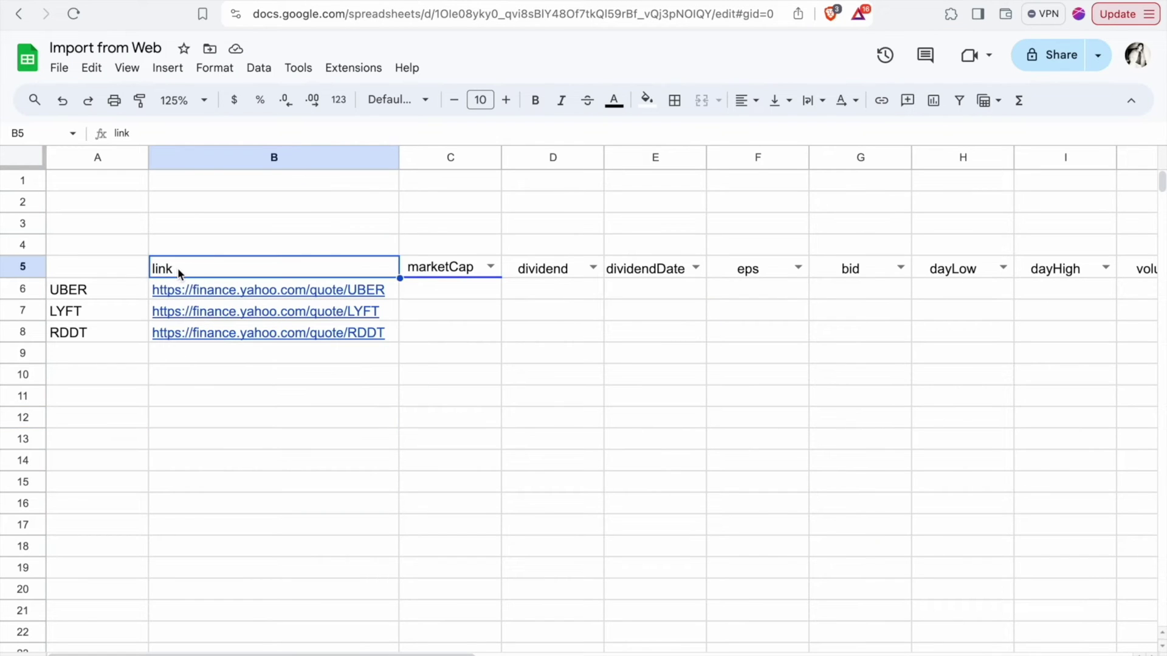
pyautogui.click(120, 268)
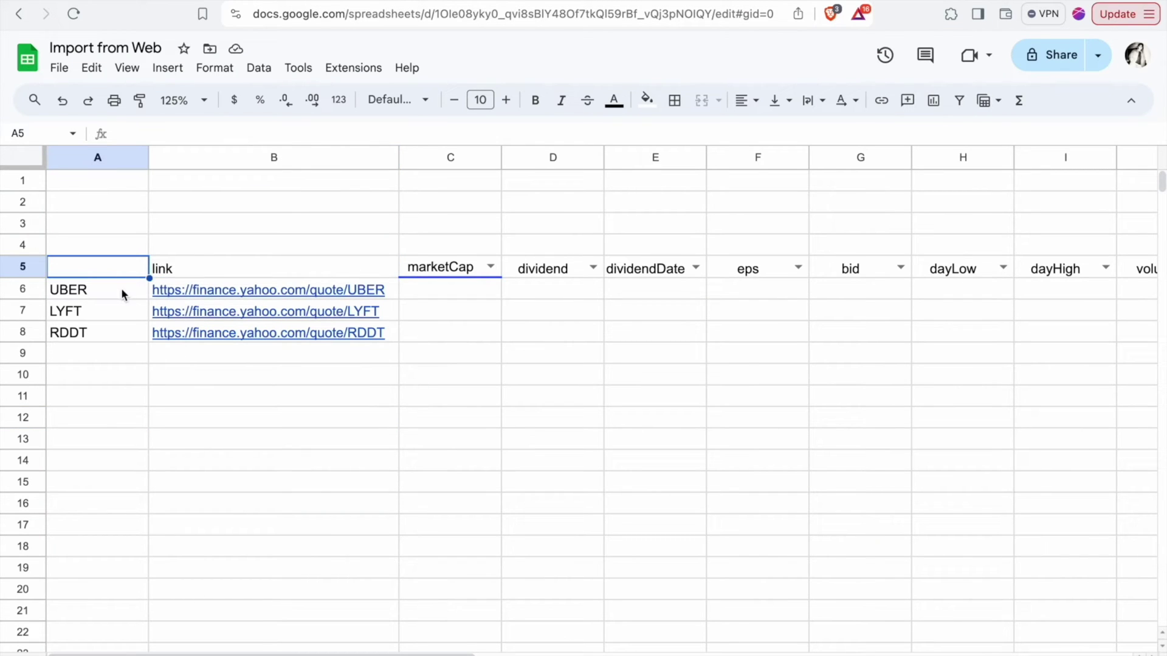
pyautogui.click(122, 292)
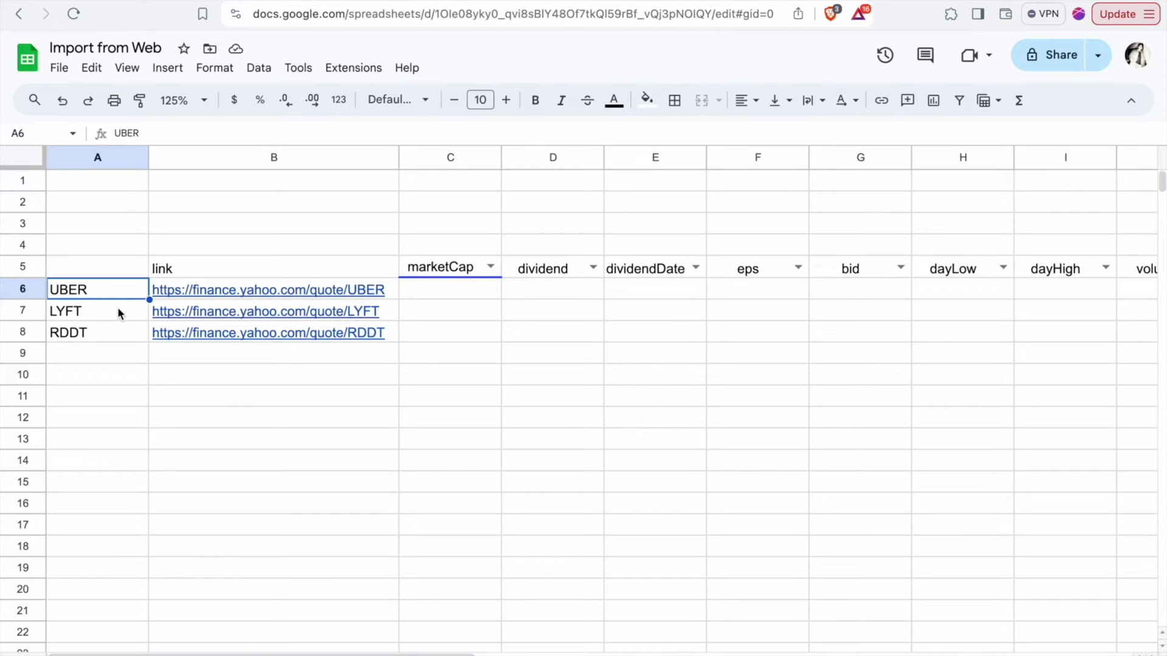
pyautogui.click(119, 313)
pyautogui.click(117, 334)
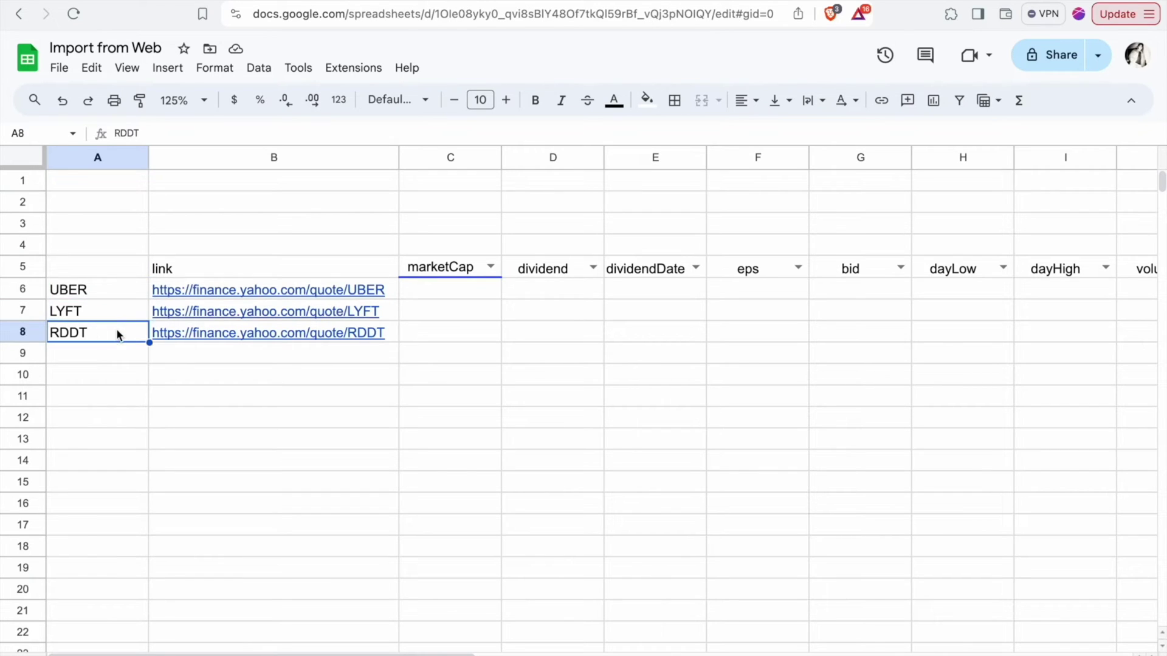
pyautogui.click(471, 291)
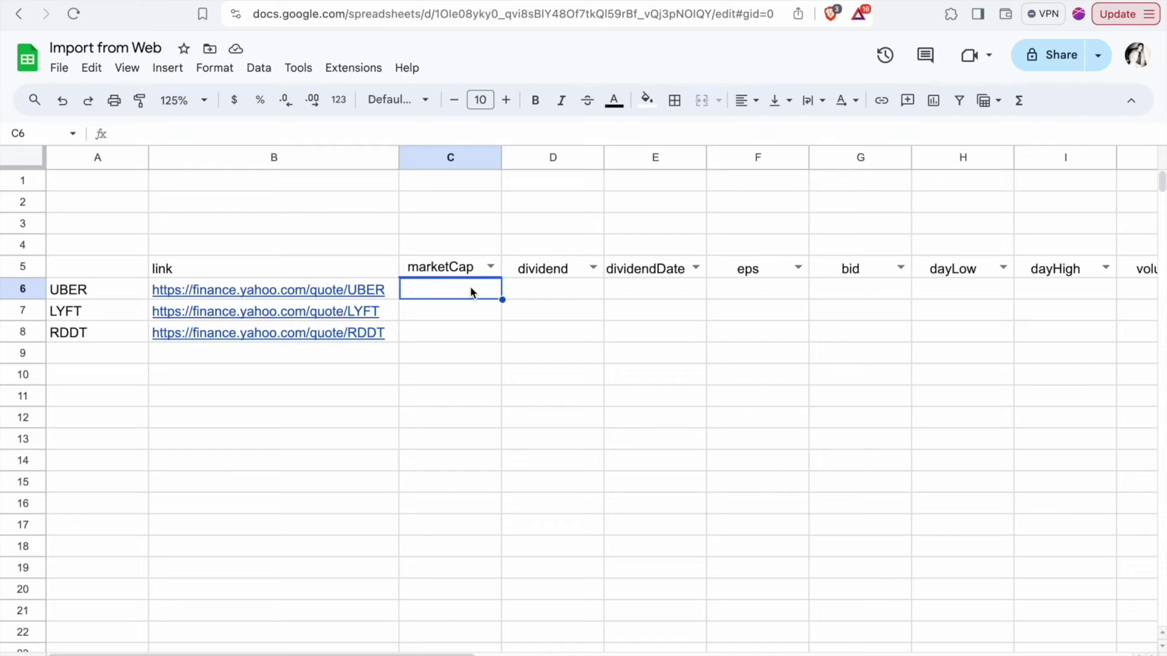
pyautogui.click(473, 265)
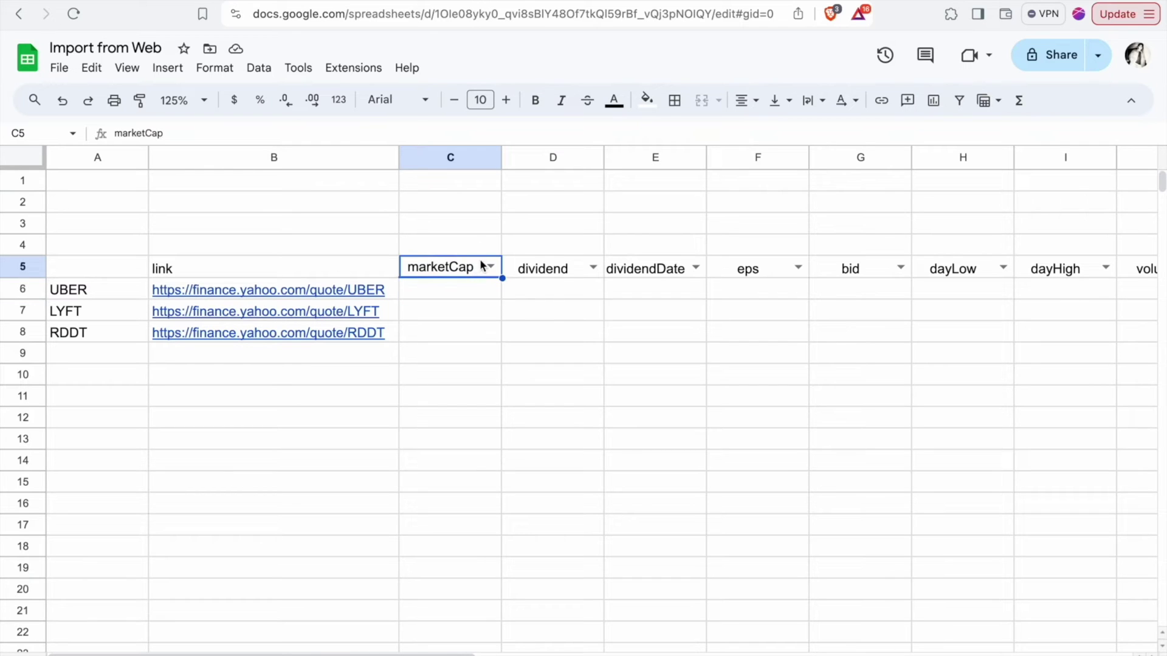
pyautogui.click(555, 267)
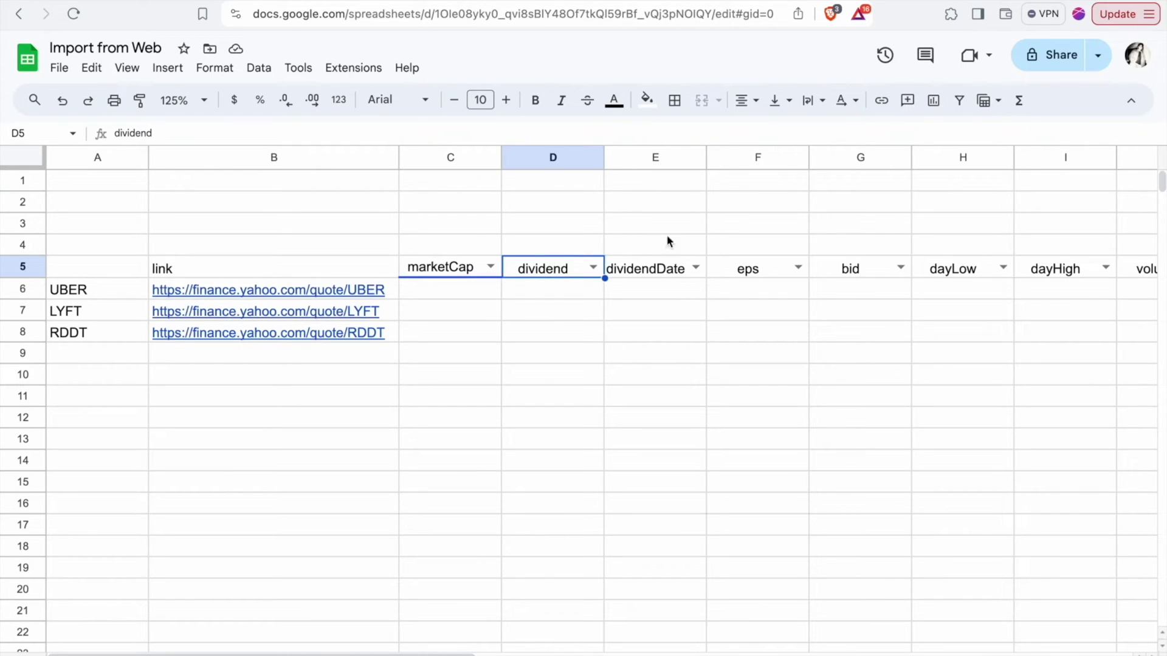
pyautogui.click(655, 263)
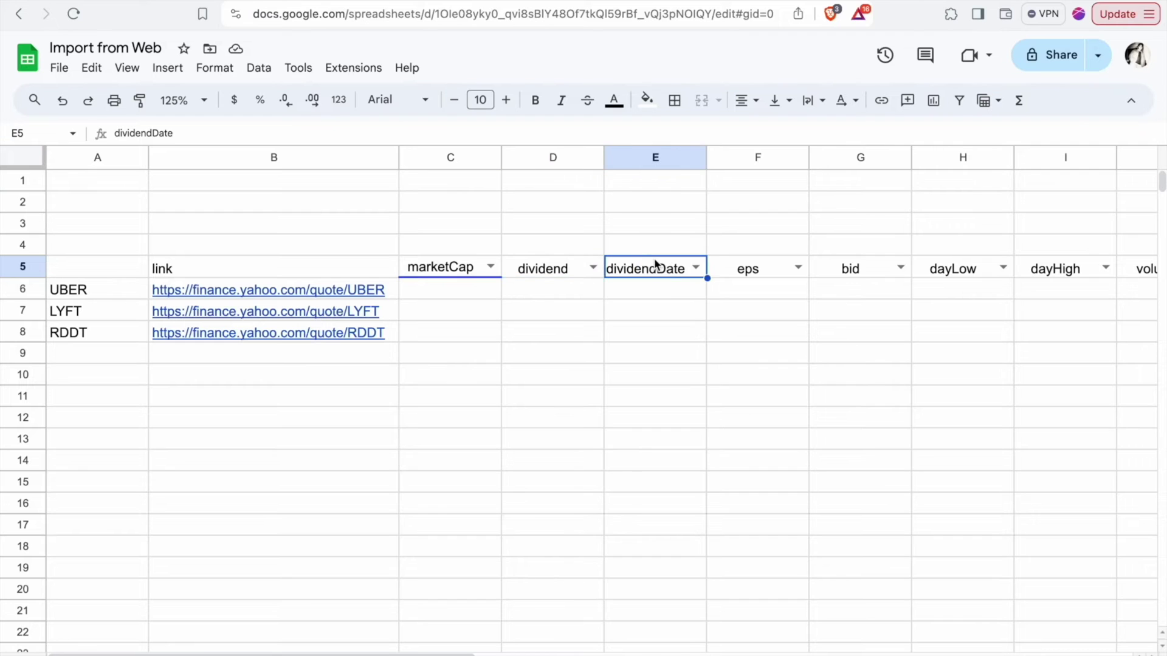
pyautogui.hscroll(3, 655, 265)
pyautogui.hscroll(3, 654, 258)
pyautogui.click(610, 270)
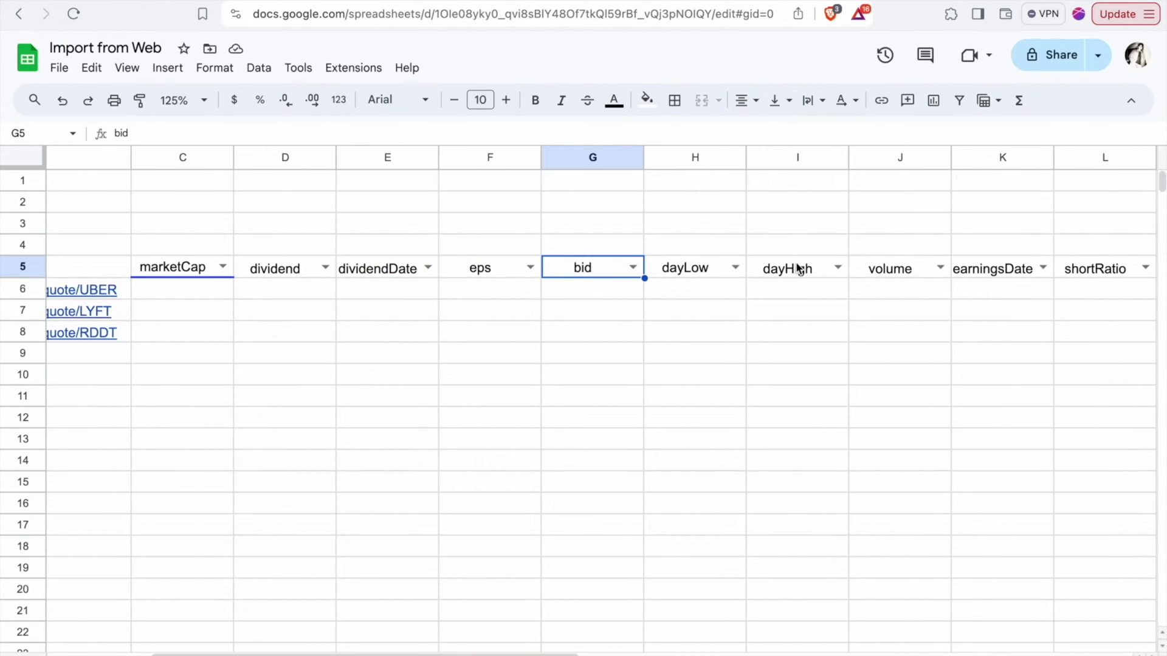
pyautogui.hscroll(3, 797, 268)
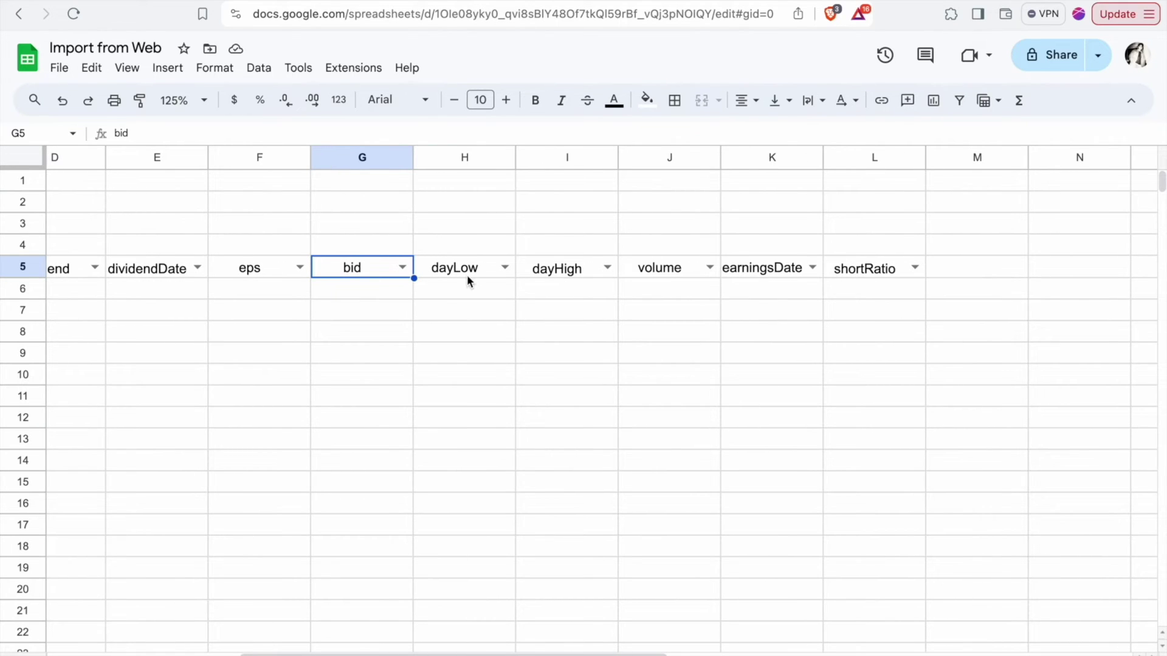
pyautogui.hscroll(-5, 468, 279)
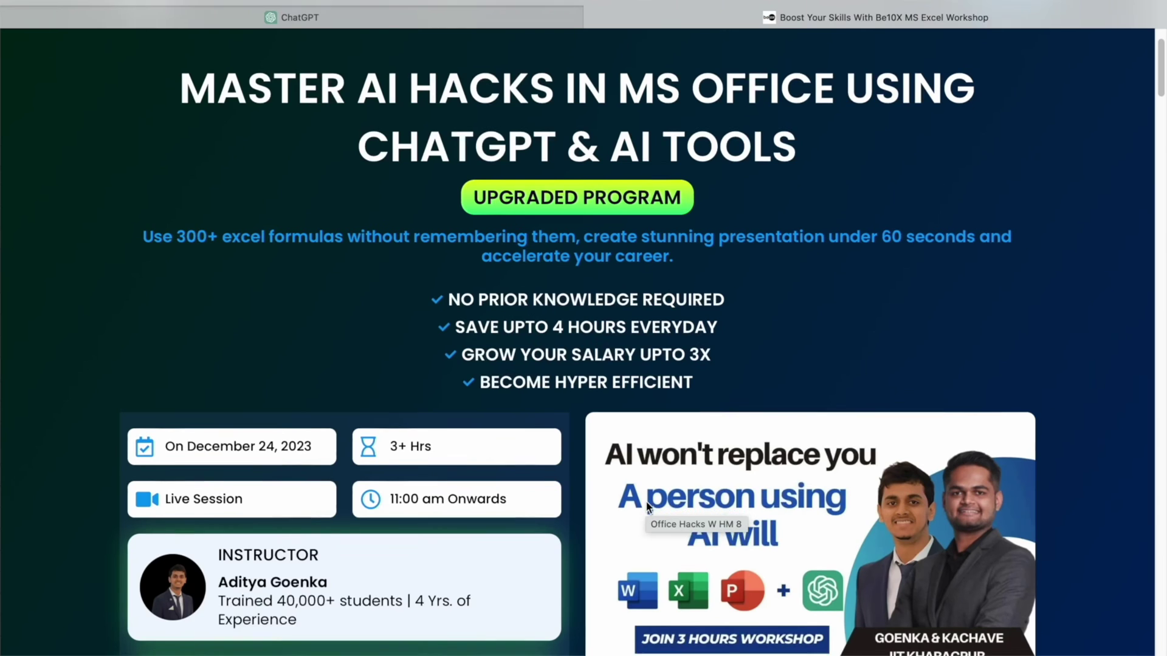
pyautogui.scroll(-2, 645, 500)
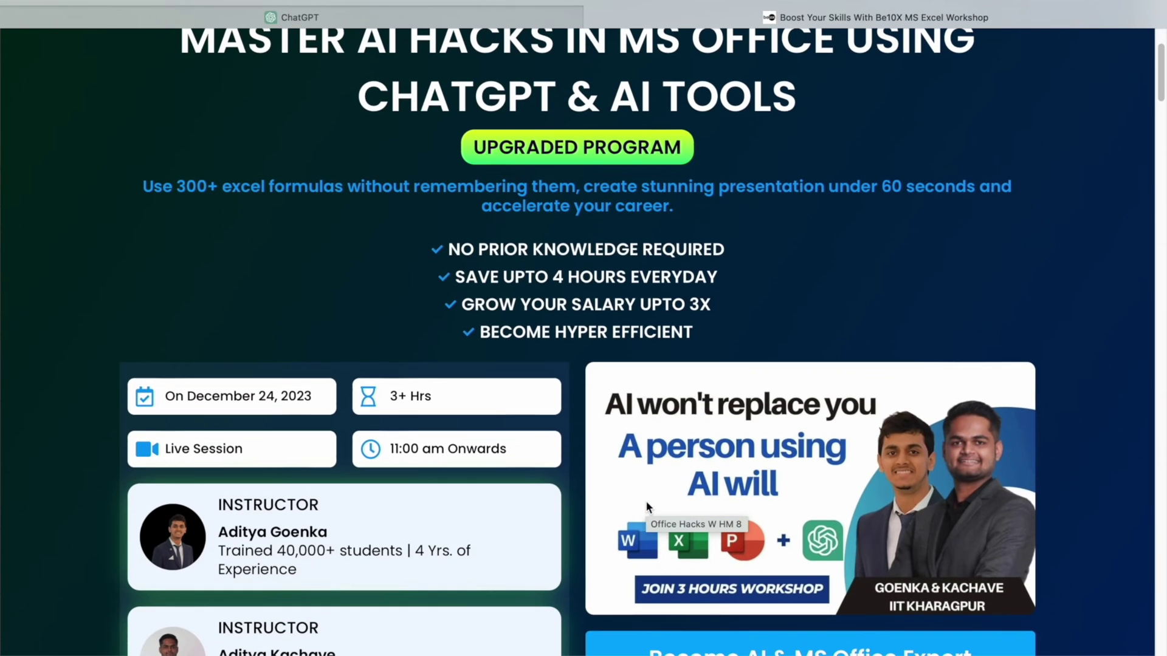
pyautogui.scroll(-4, 645, 501)
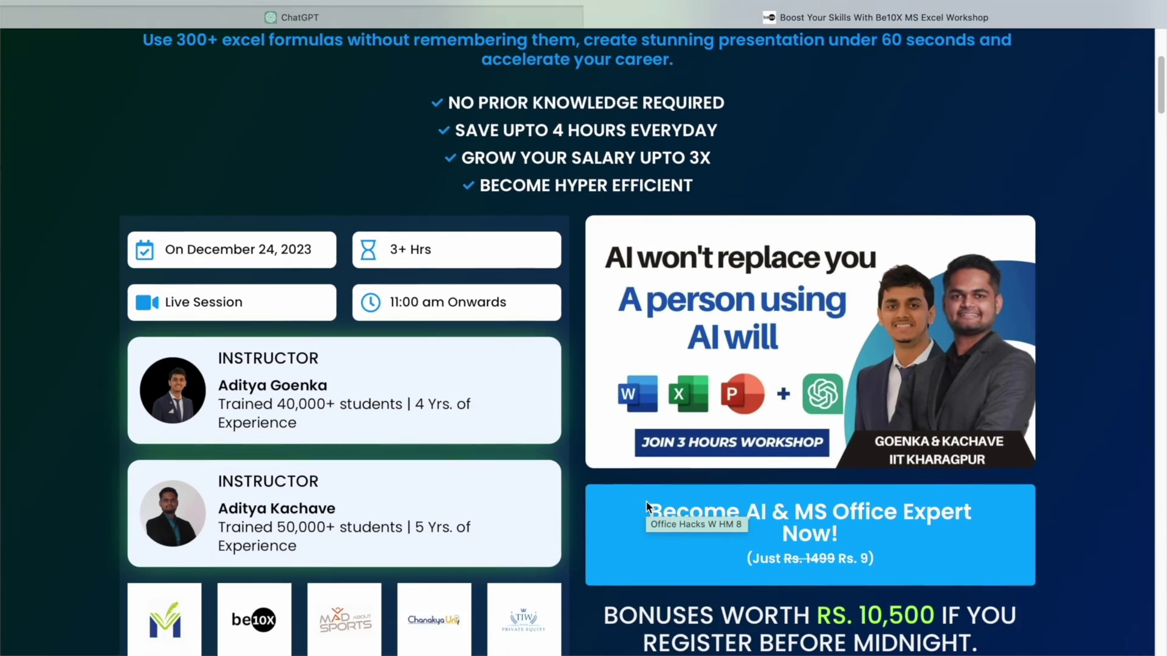
pyautogui.scroll(-8, 647, 502)
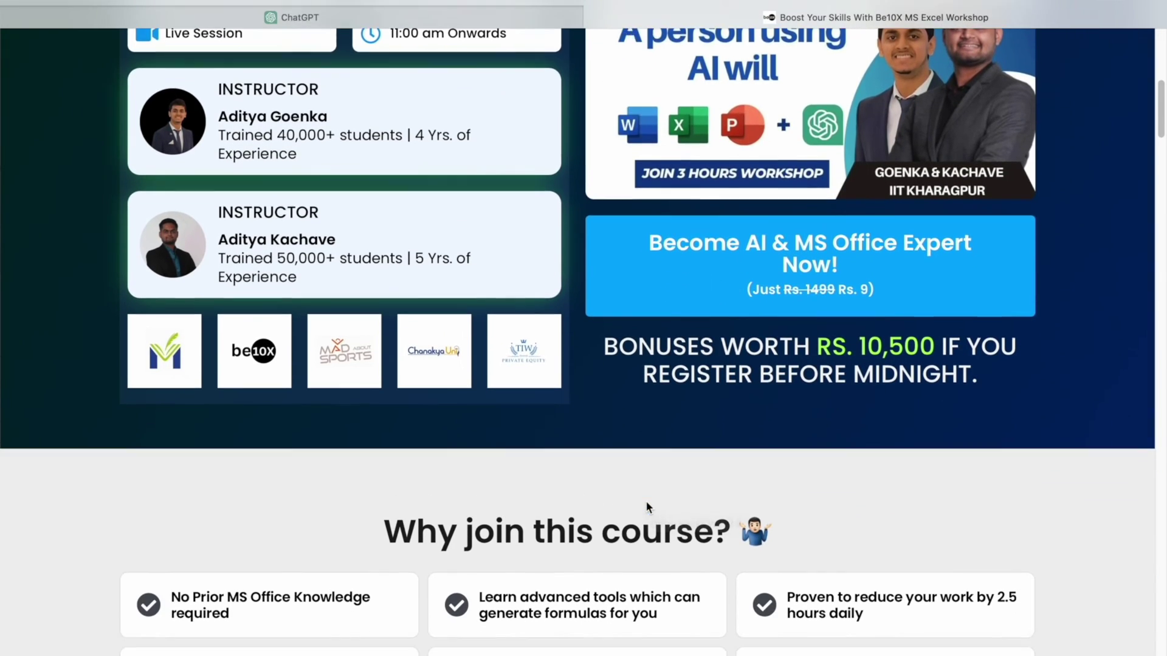
pyautogui.scroll(-7, 646, 502)
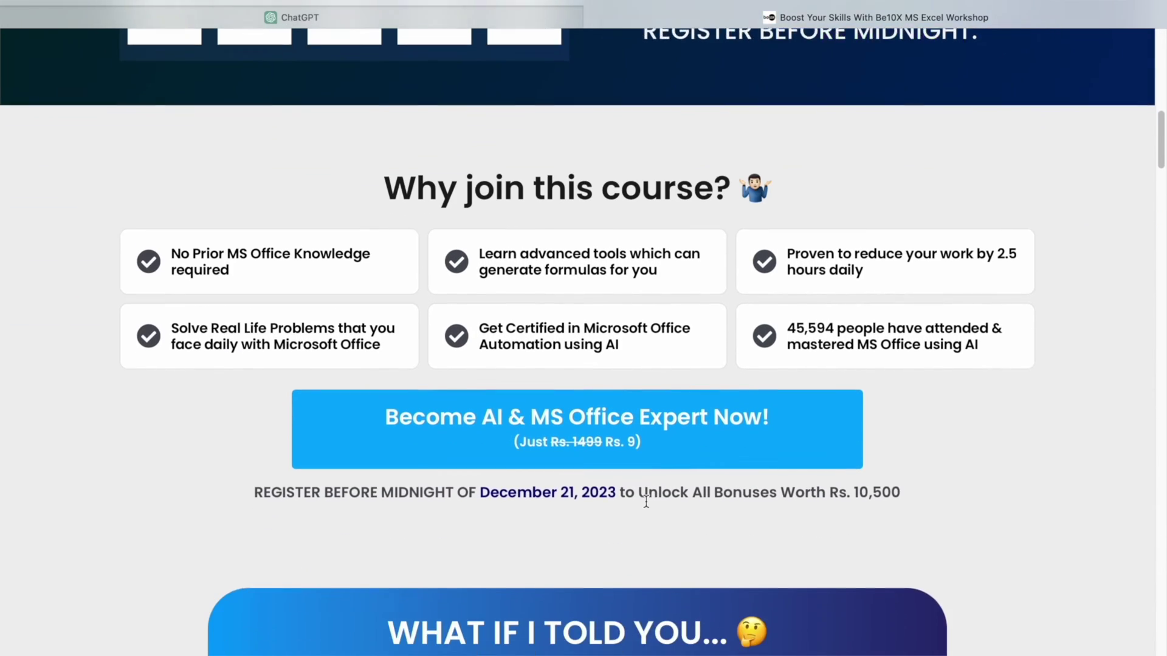
pyautogui.scroll(-10, 647, 502)
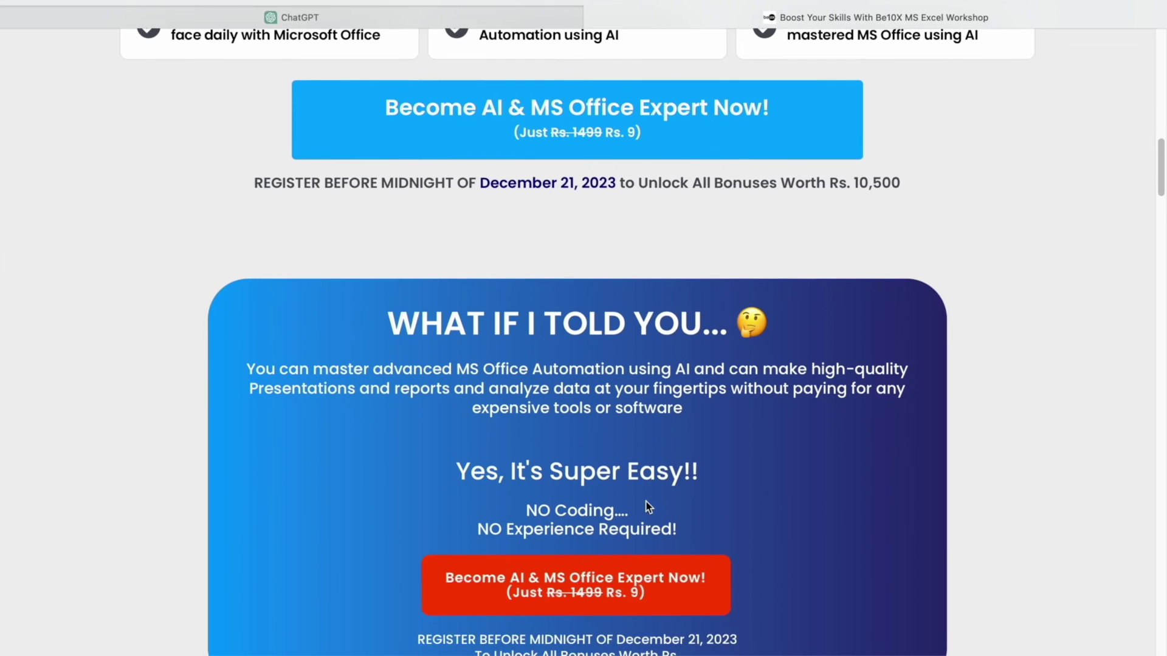
pyautogui.scroll(-10, 646, 502)
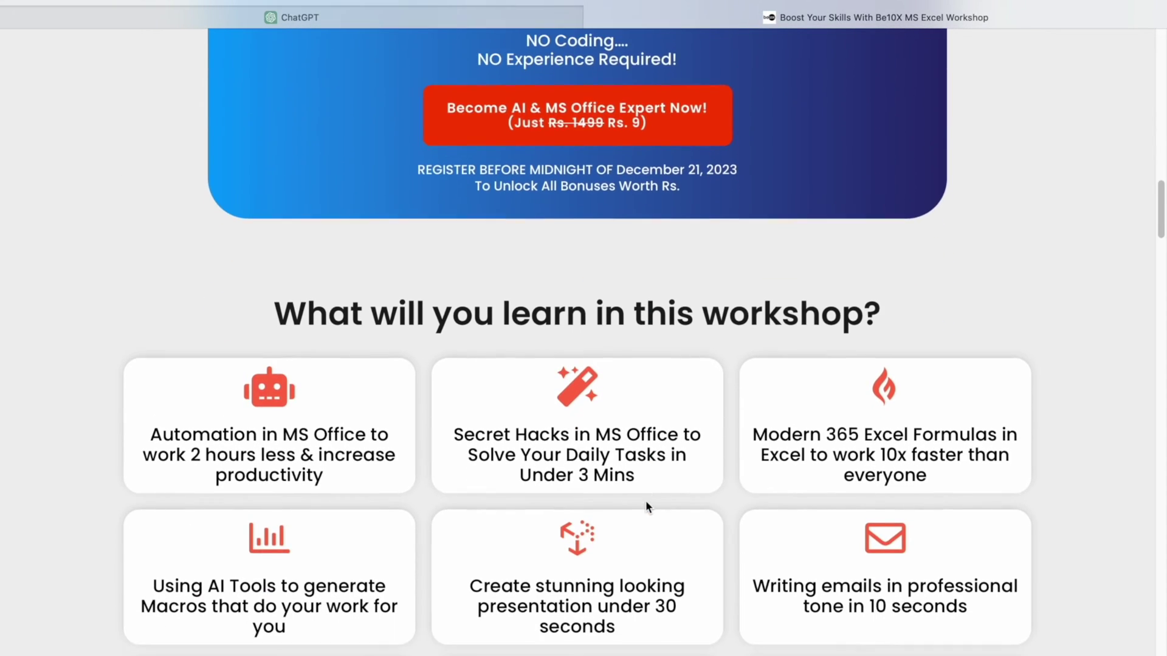
pyautogui.scroll(-7, 646, 506)
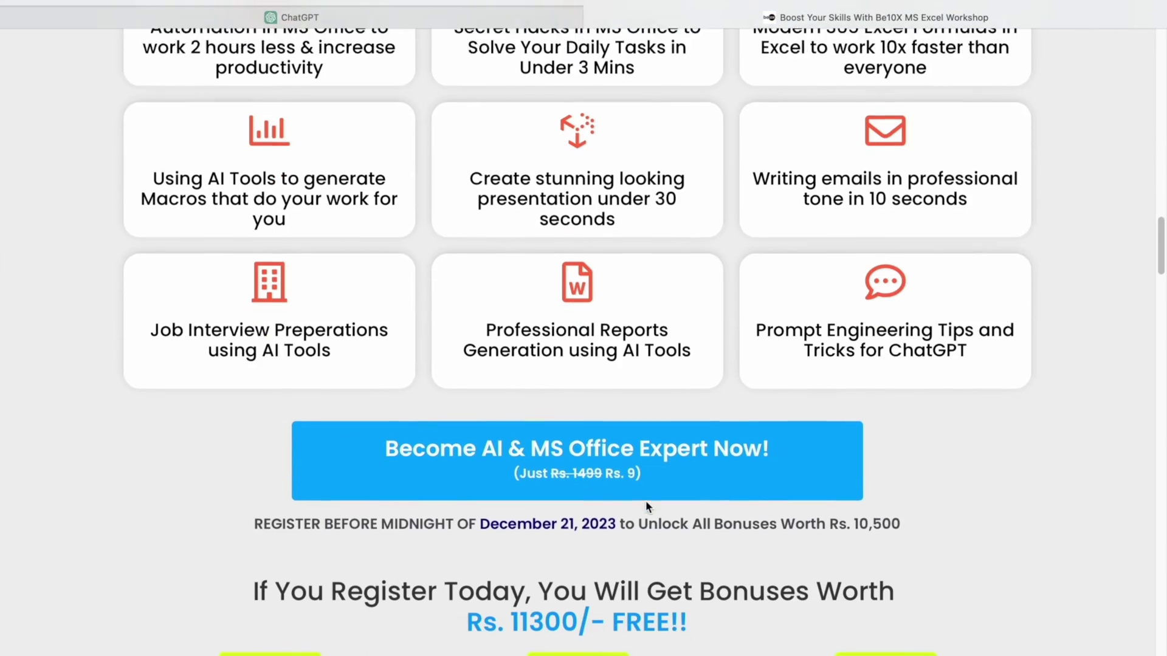
pyautogui.scroll(-3, 646, 502)
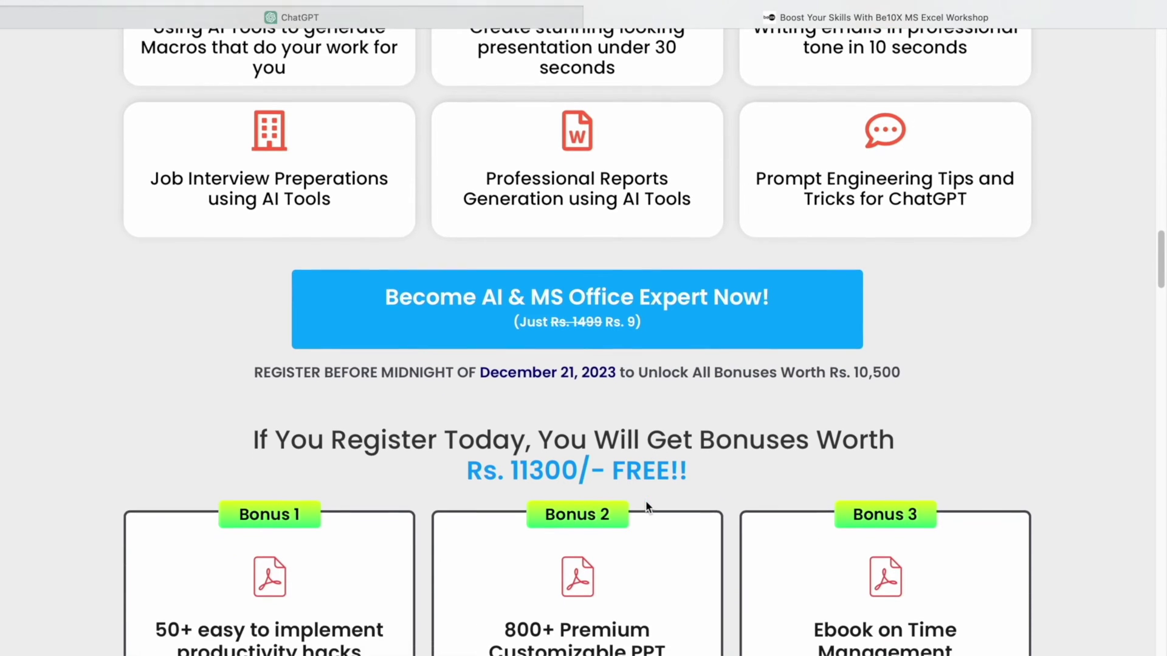
pyautogui.scroll(-7, 645, 507)
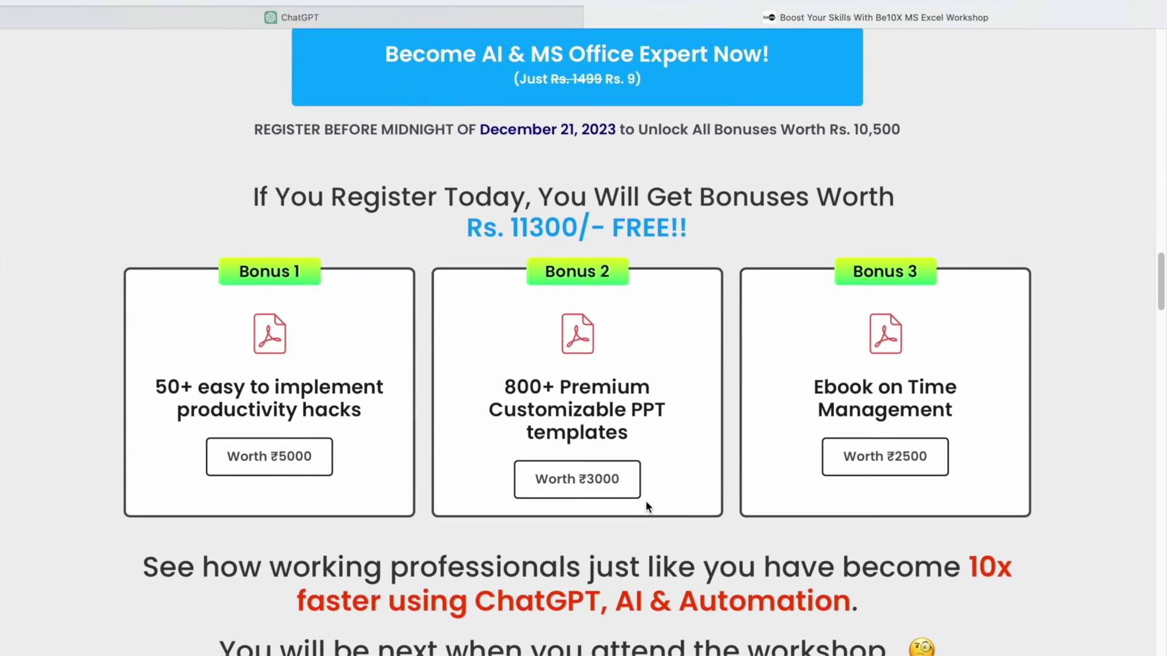
pyautogui.scroll(-2, 646, 501)
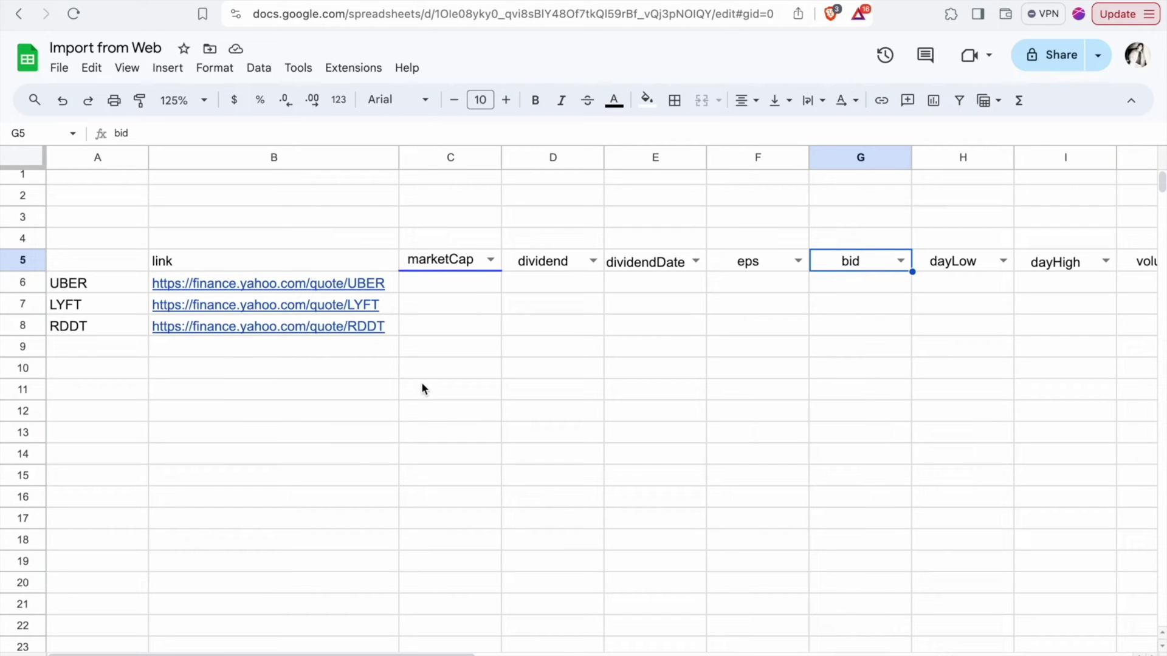
# Step: In C6, enter =importfromweb() with B6 as the URL and headers C5:L5 as selectors
pyautogui.click(431, 289)
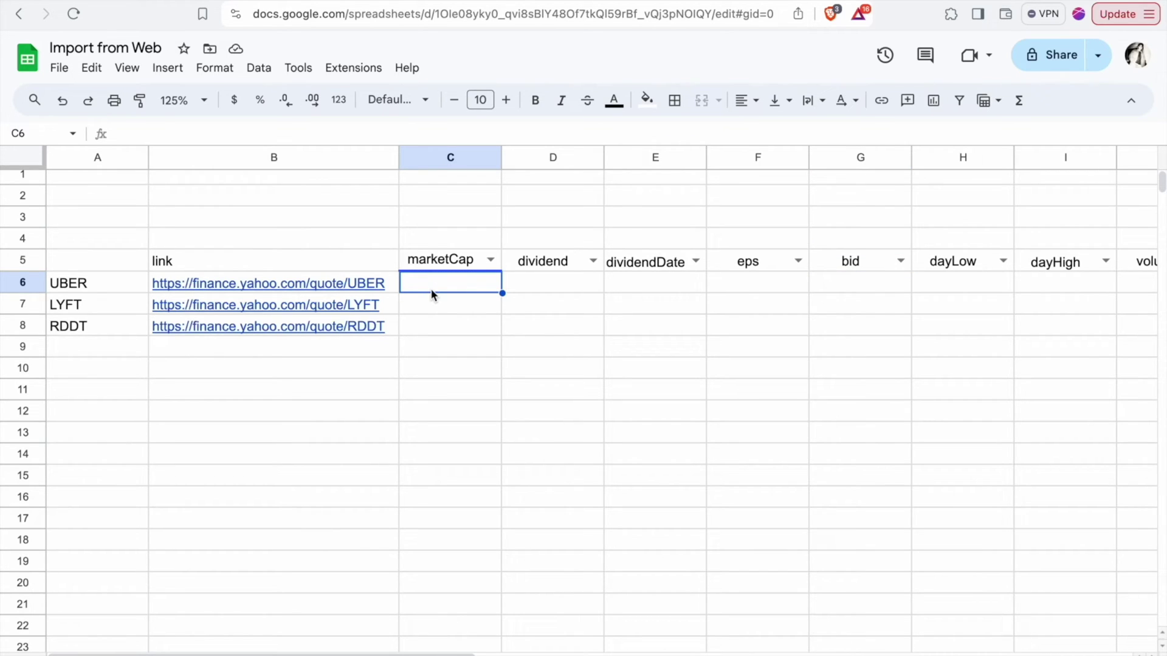
pyautogui.write('=i')
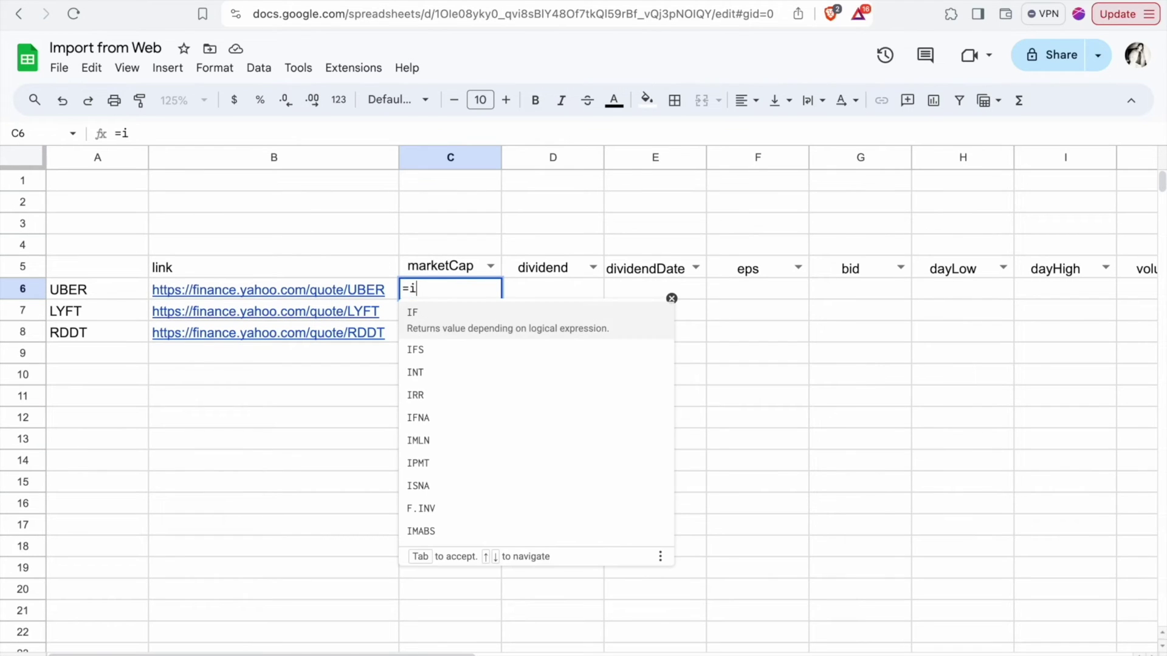
pyautogui.write('mpor')
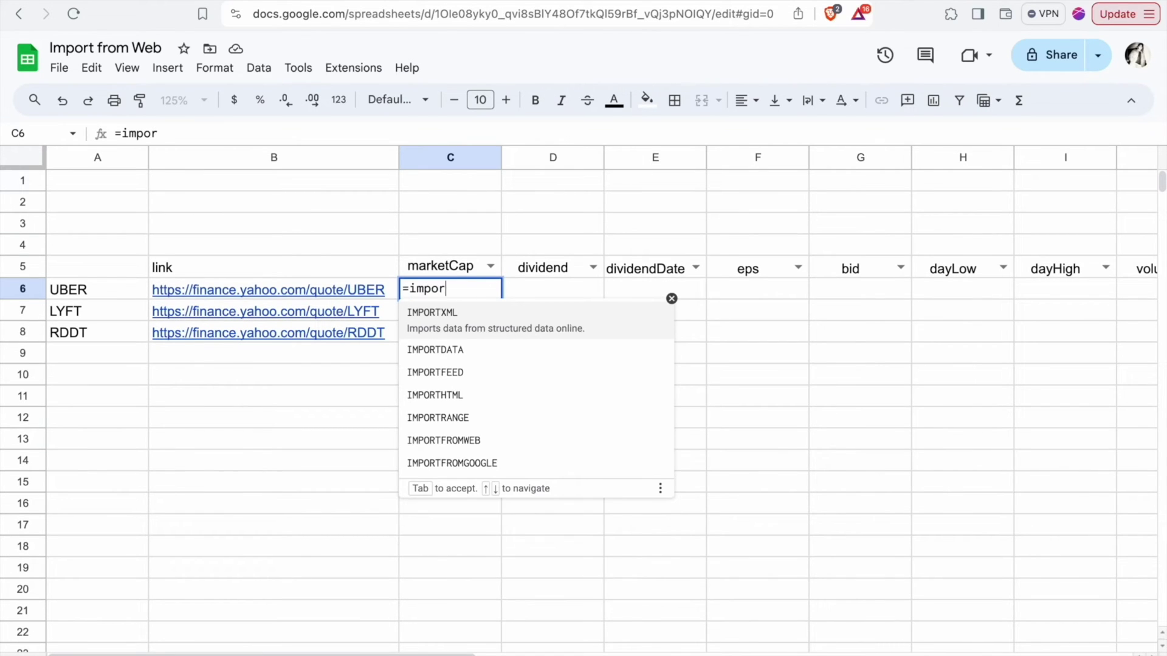
pyautogui.write('tfrom')
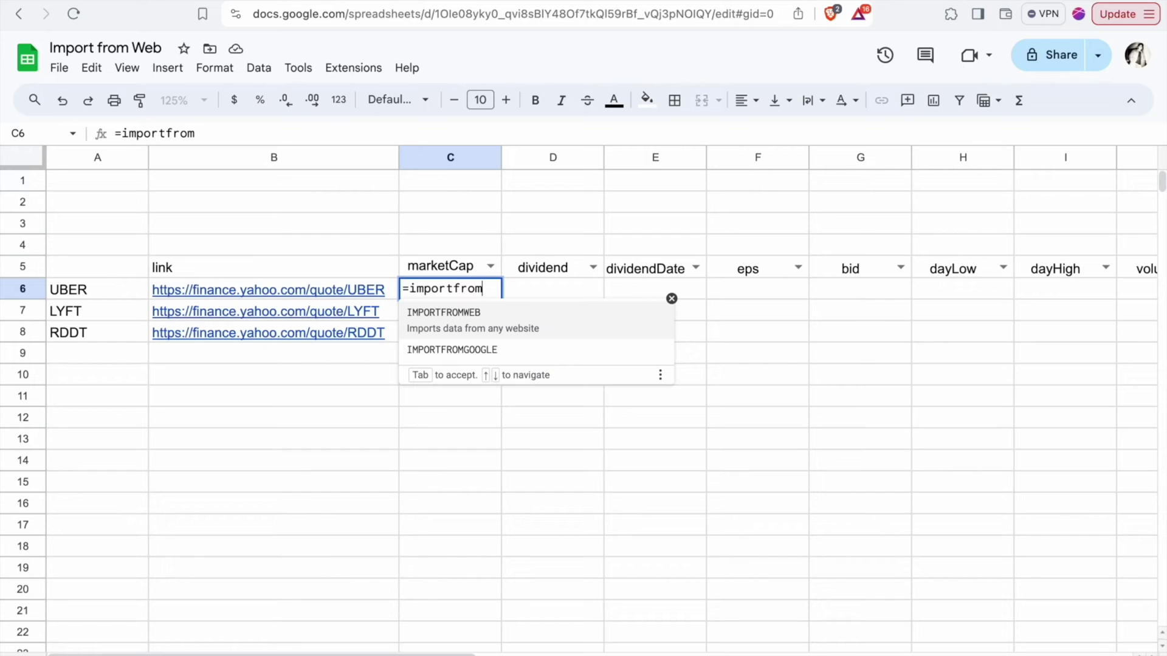
pyautogui.write('web')
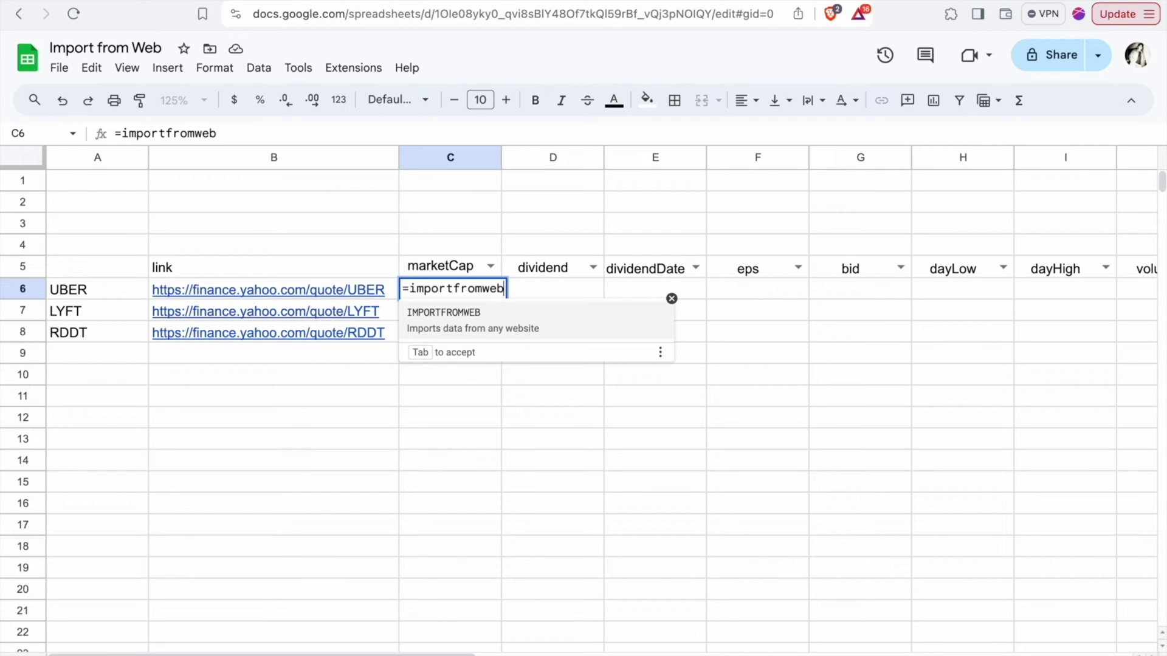
pyautogui.write('(')
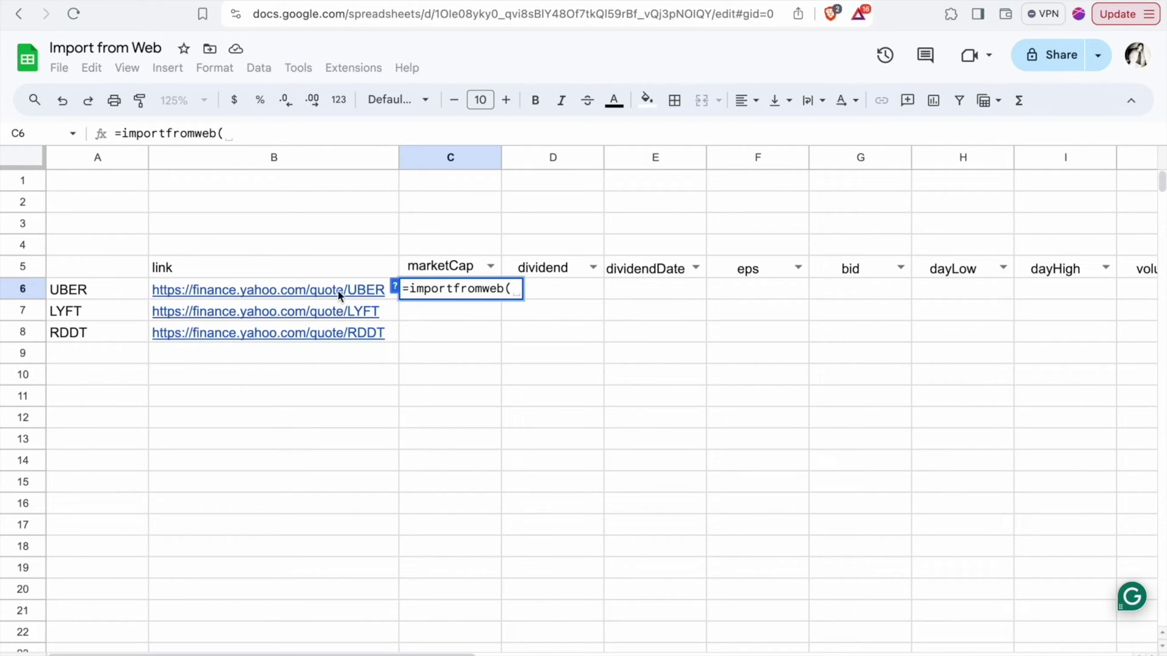
pyautogui.click(392, 294)
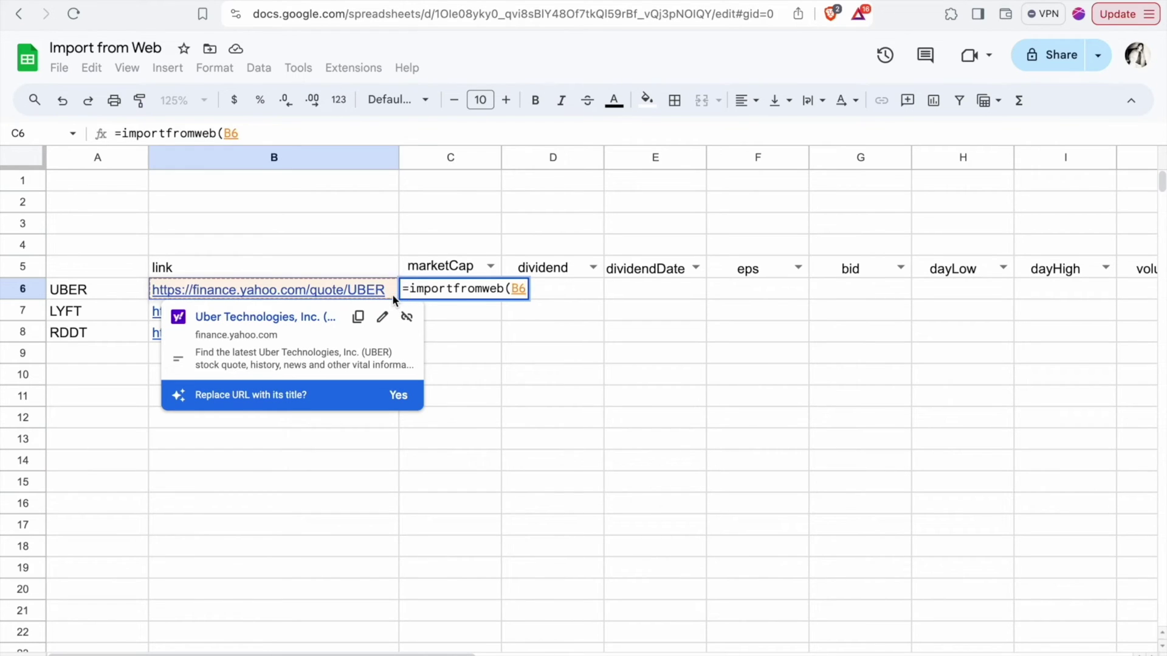
pyautogui.write(',')
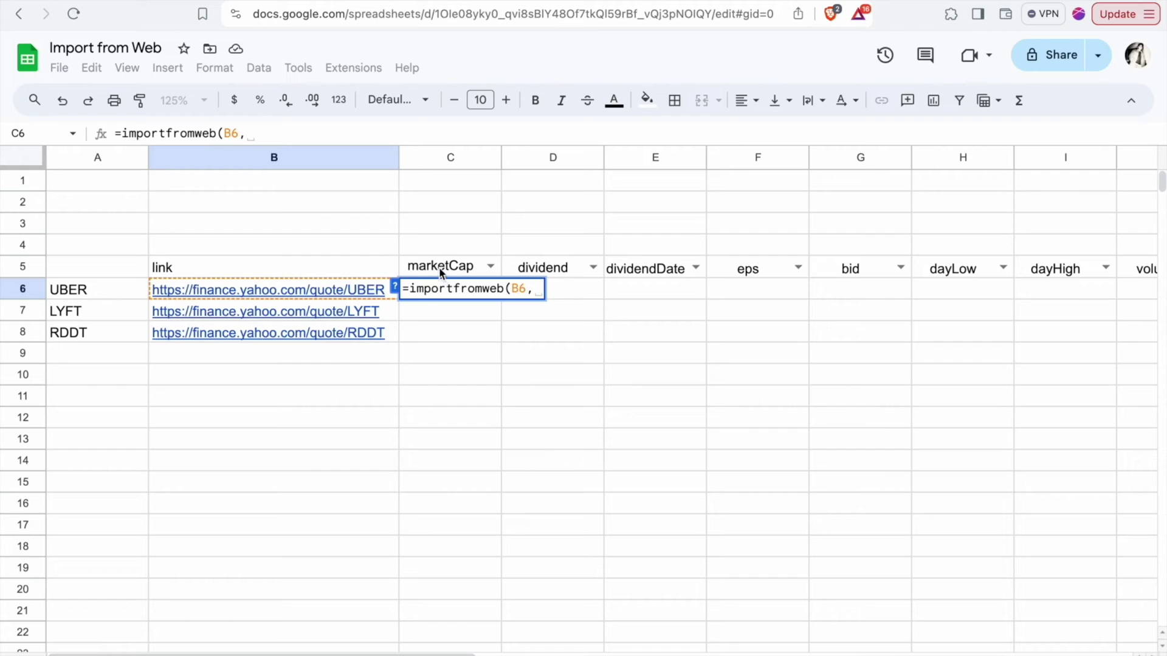
pyautogui.moveTo(441, 272); pyautogui.dragTo(780, 270)
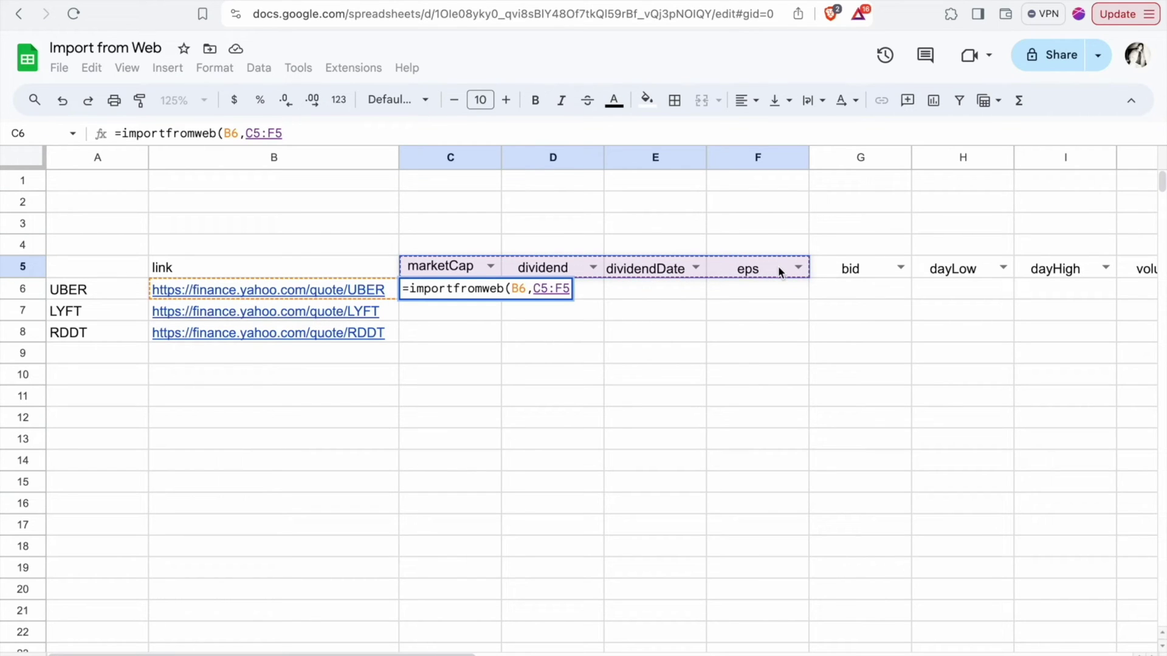
pyautogui.moveTo(778, 270); pyautogui.dragTo(1143, 270)
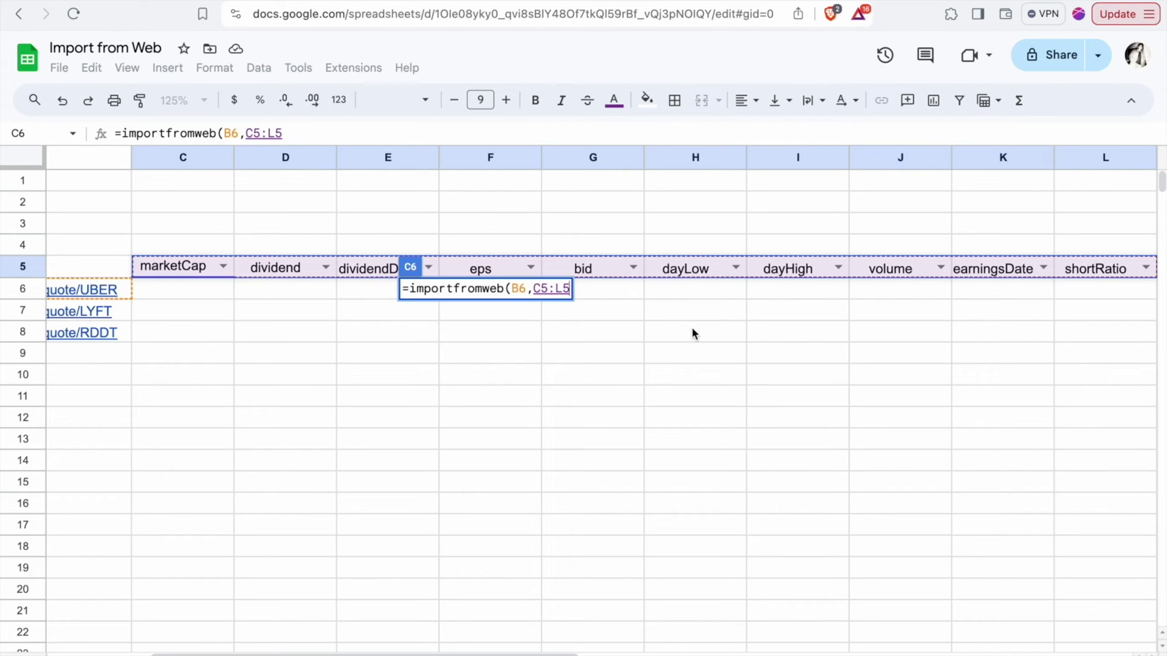
pyautogui.write(')')
# Step: Anchor the header range as $C$5:$L$5 and commit the formula in C6
pyautogui.press('Left')
pyautogui.press('Left')
pyautogui.press('Left')
pyautogui.press('Left')
pyautogui.press('Left')
pyautogui.press('Left')
pyautogui.write('$')
pyautogui.press('Right')
pyautogui.write('$C$')
pyautogui.press('Right')
pyautogui.write('$')
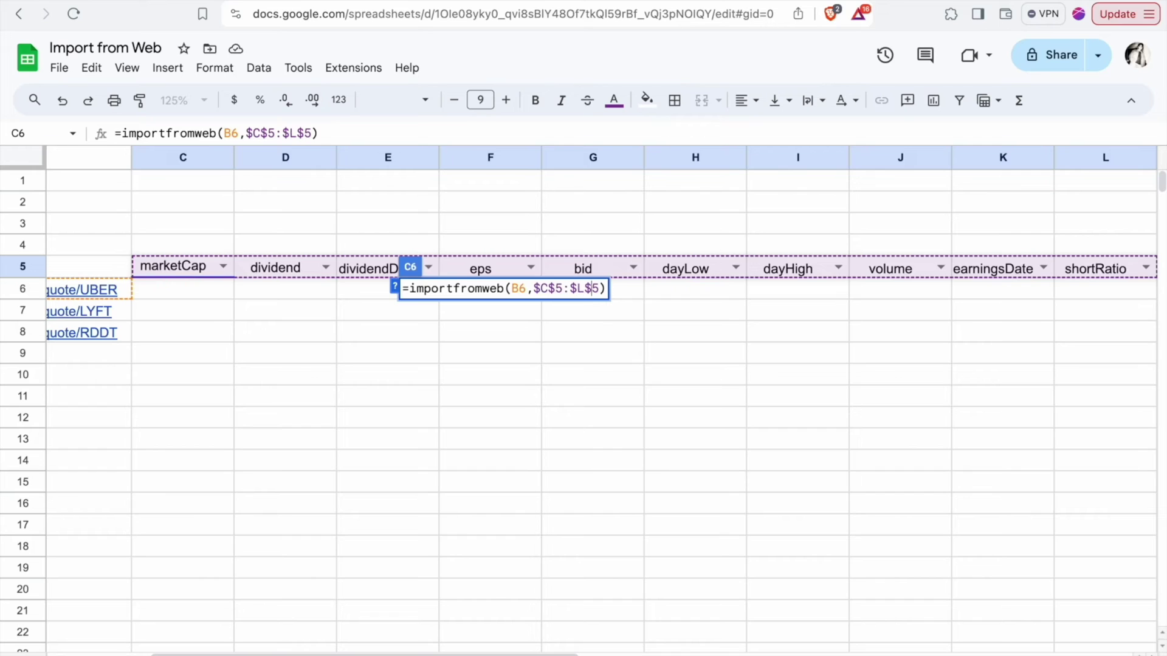
pyautogui.press('Right')
pyautogui.press('Right')
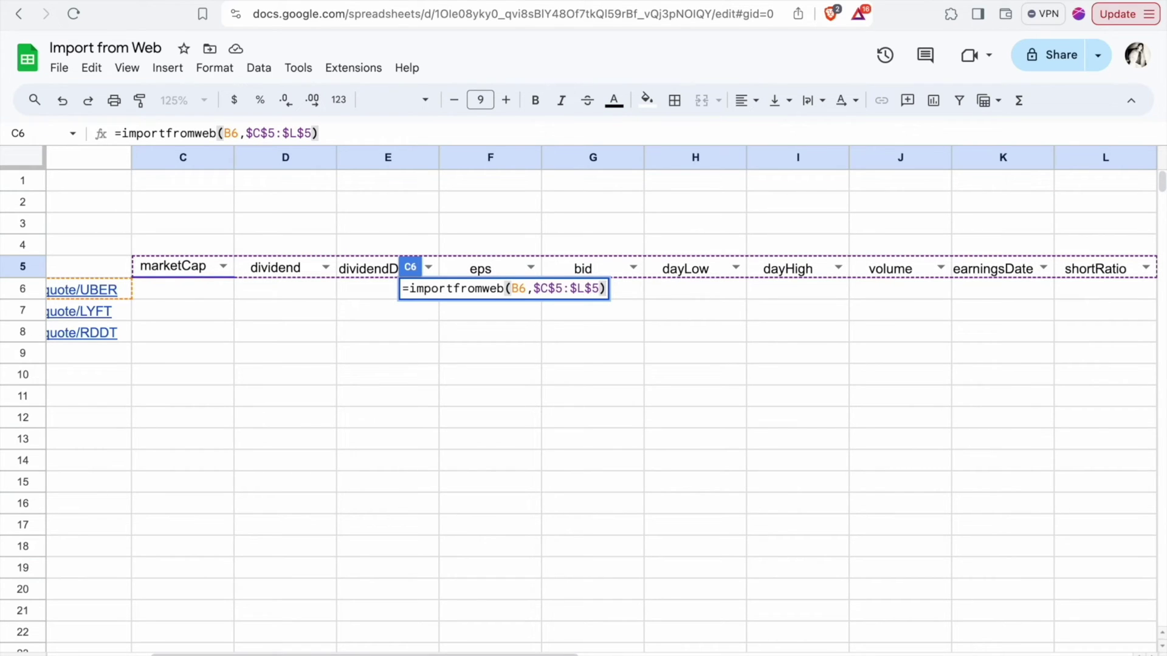
pyautogui.press('Return')
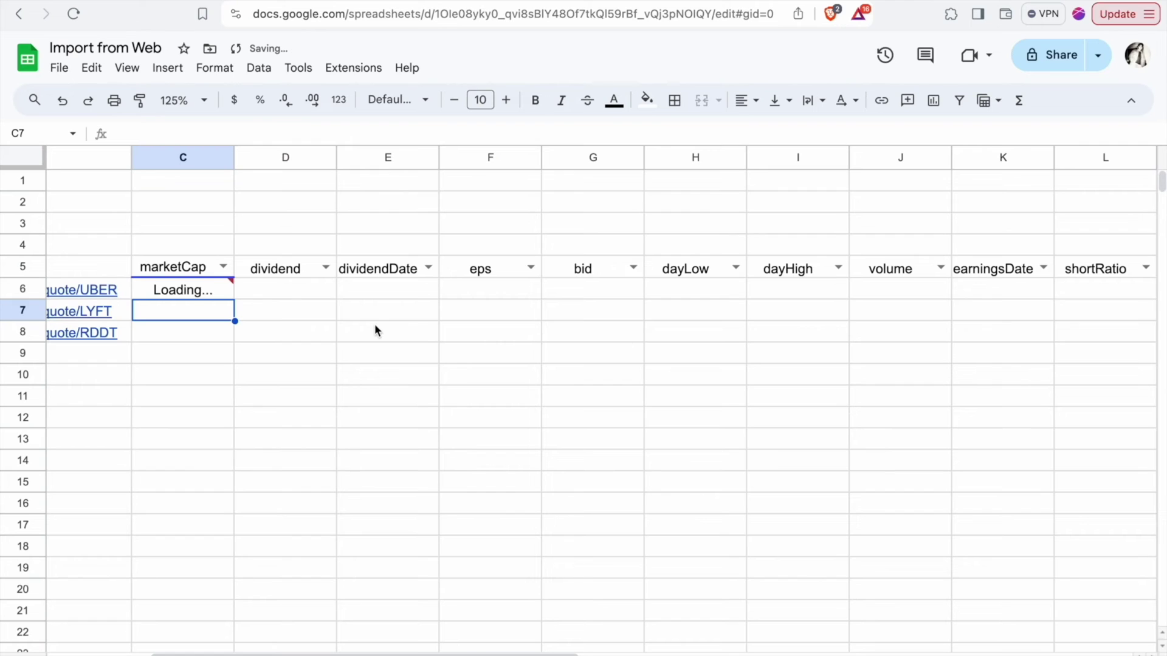
pyautogui.hscroll(-3, 375, 323)
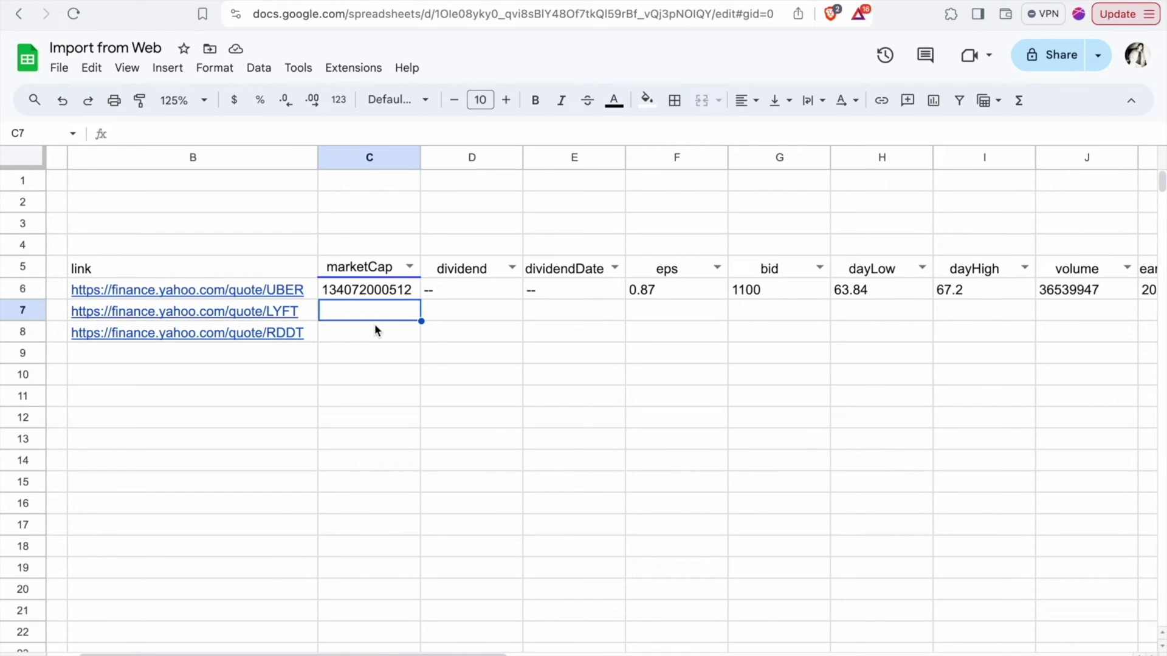
pyautogui.click(391, 290)
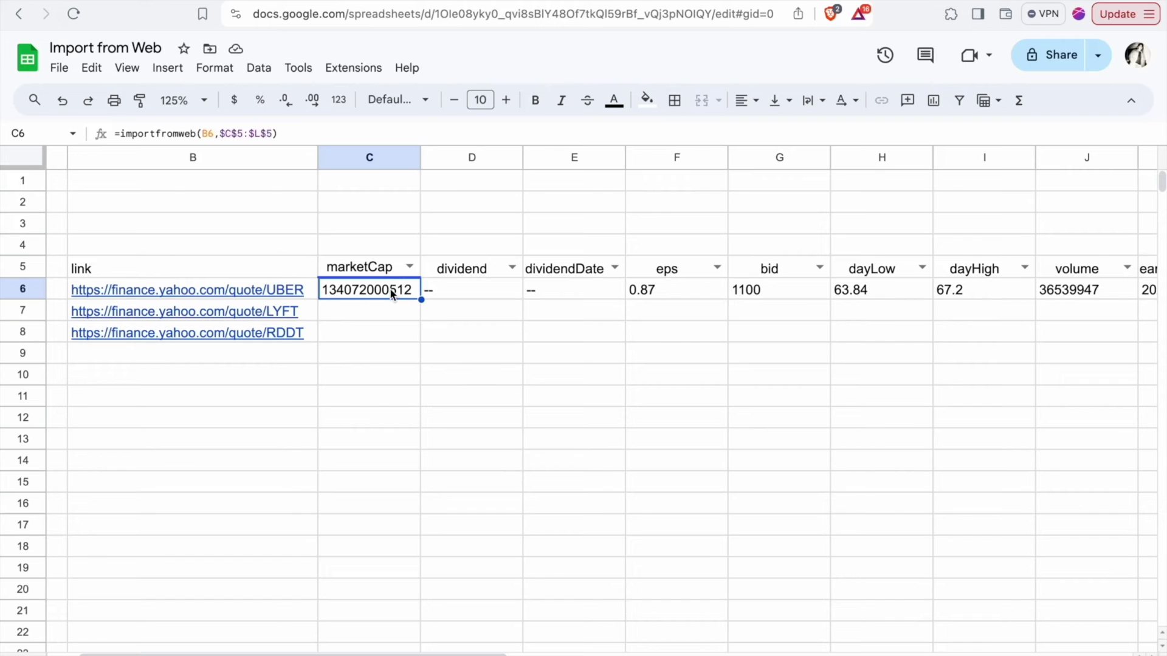
pyautogui.click(662, 292)
pyautogui.hscroll(3, 662, 290)
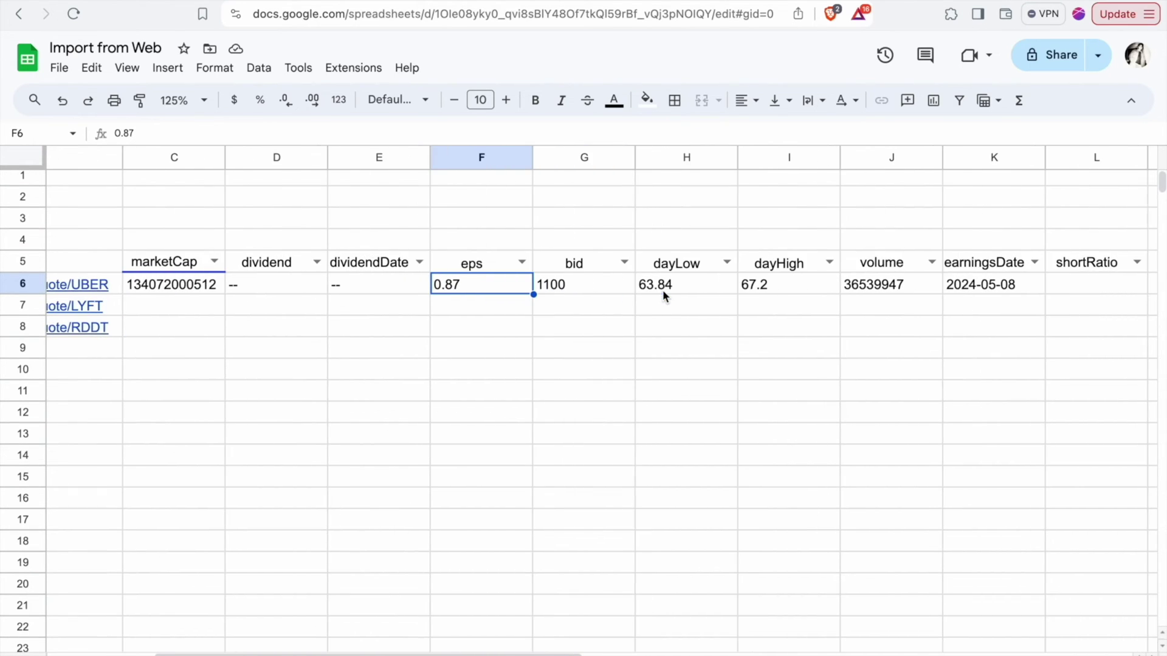
pyautogui.click(579, 281)
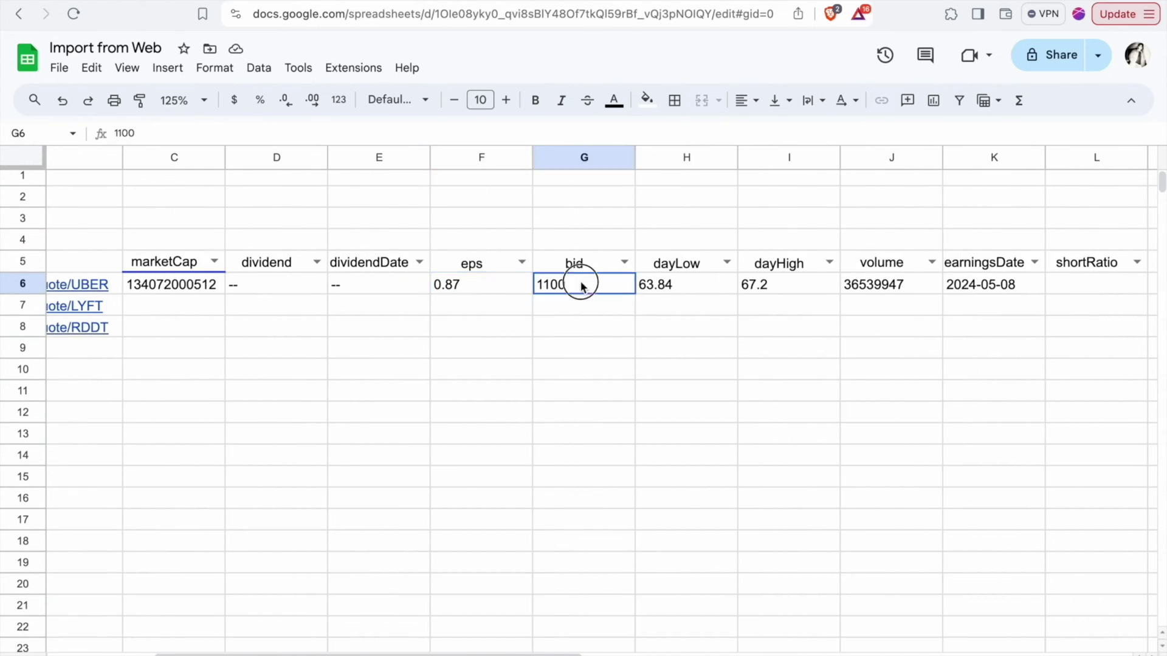
pyautogui.click(714, 291)
pyautogui.click(823, 292)
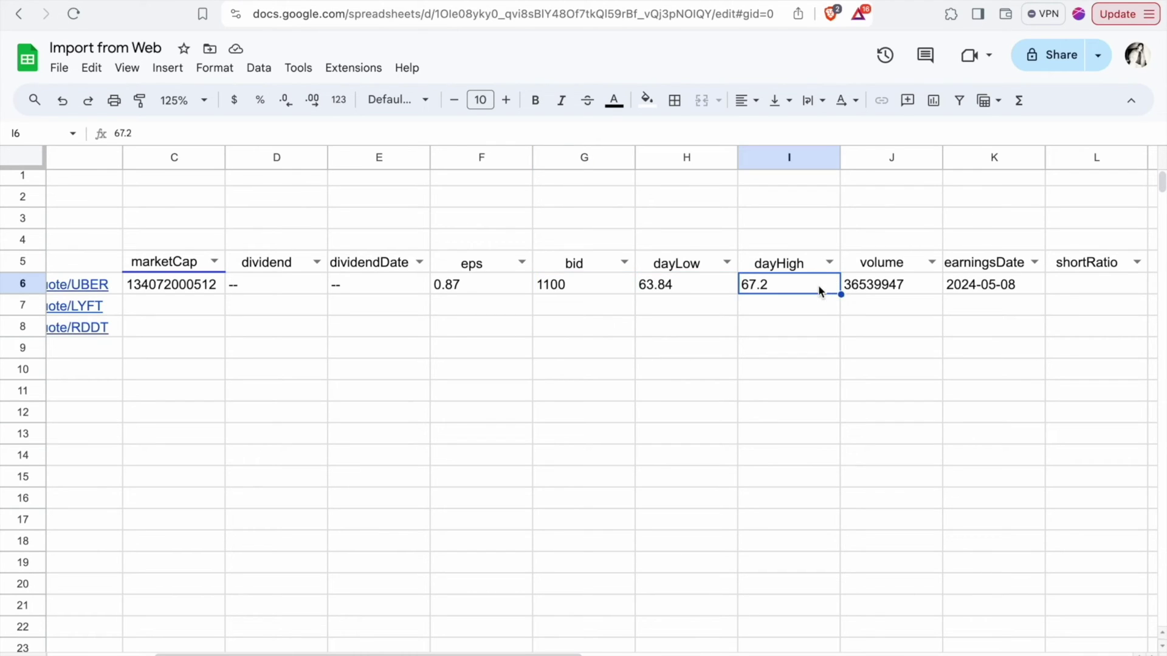
pyautogui.click(693, 286)
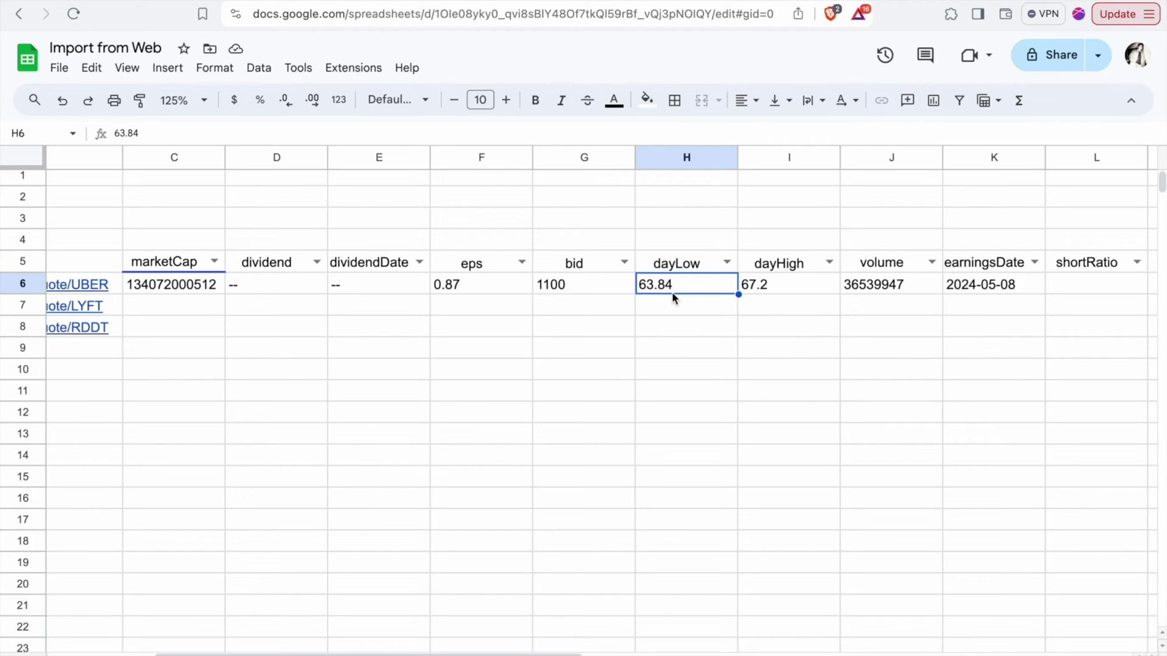
pyautogui.hscroll(3, 675, 297)
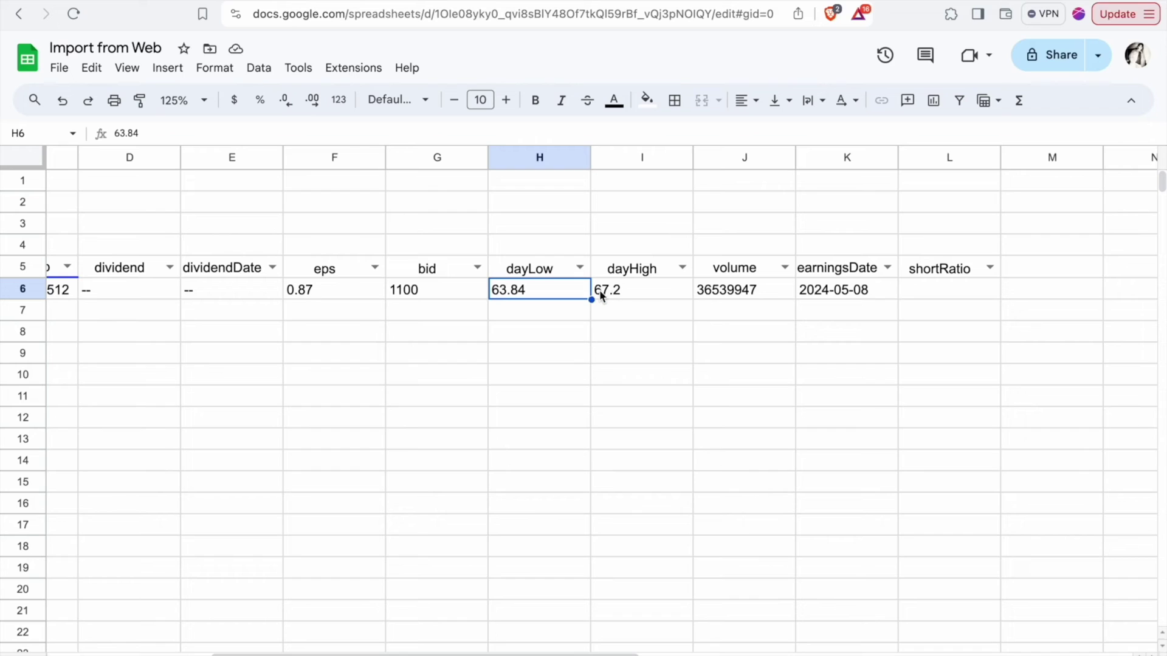
pyautogui.click(632, 294)
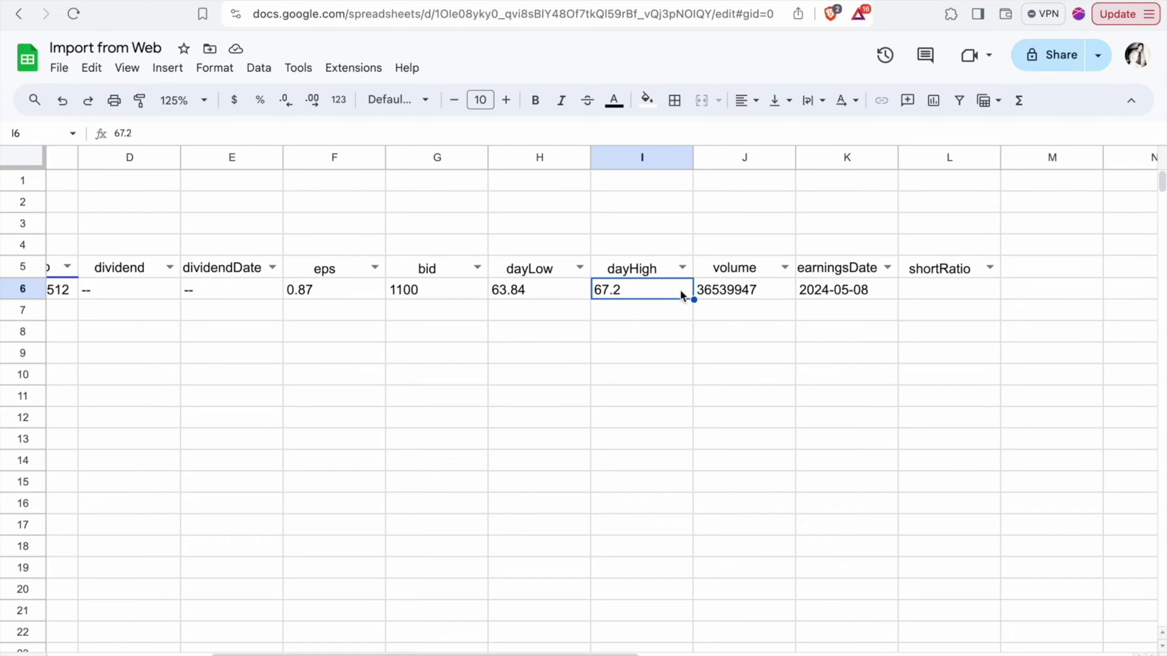
pyautogui.click(757, 297)
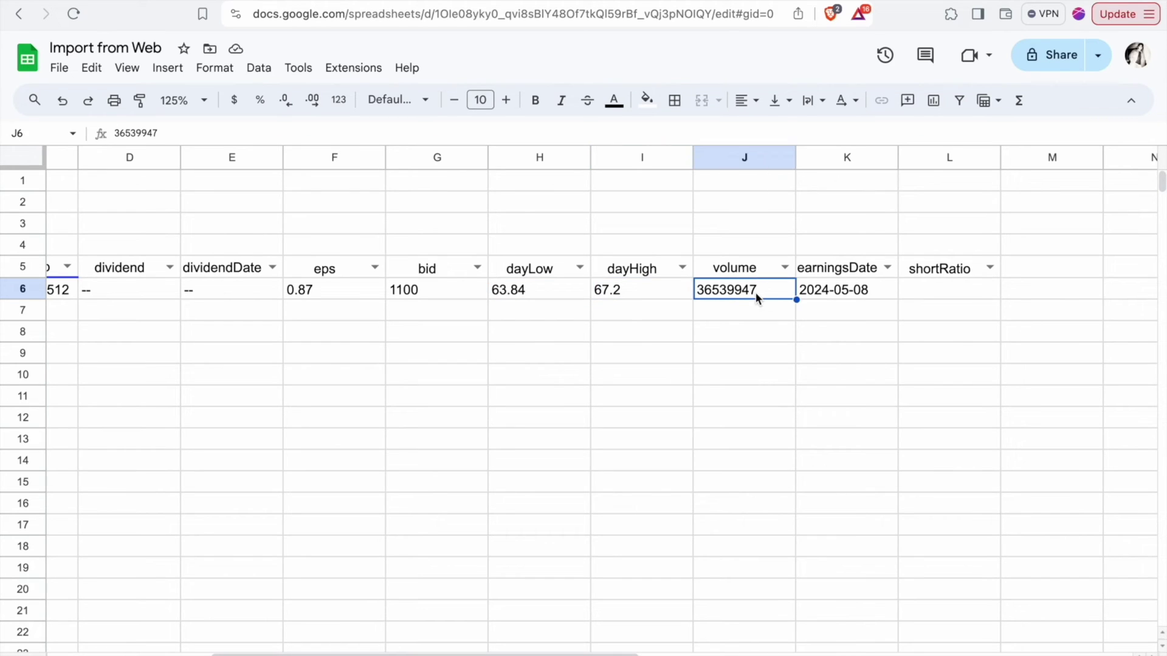
pyautogui.click(835, 298)
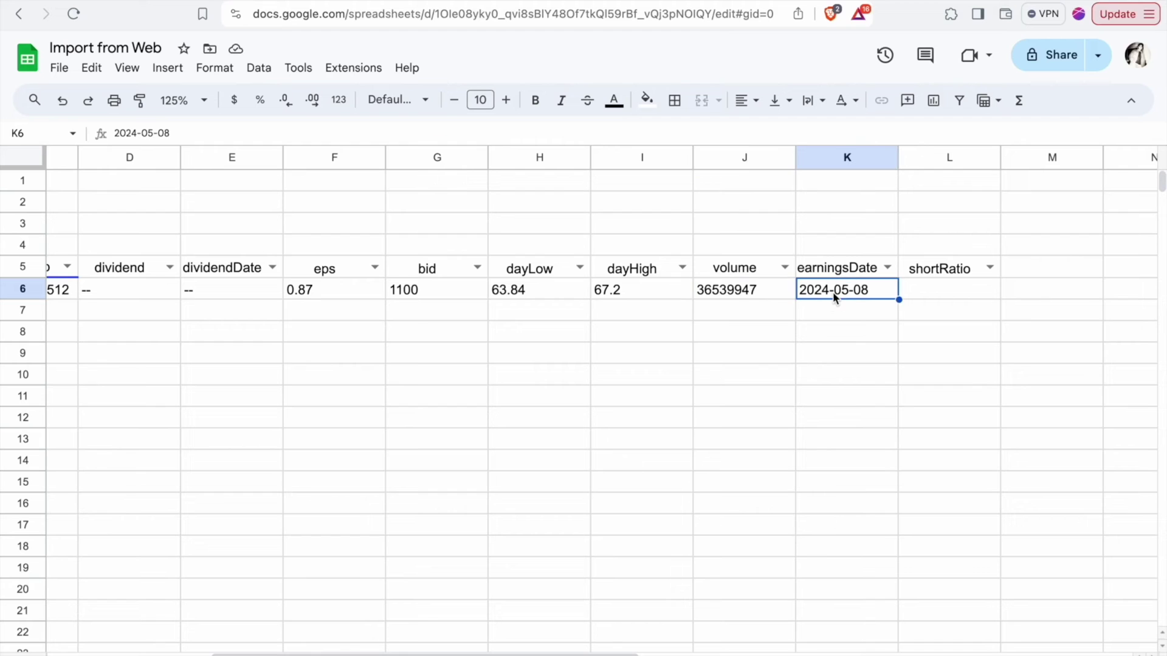
pyautogui.hscroll(-5, 833, 292)
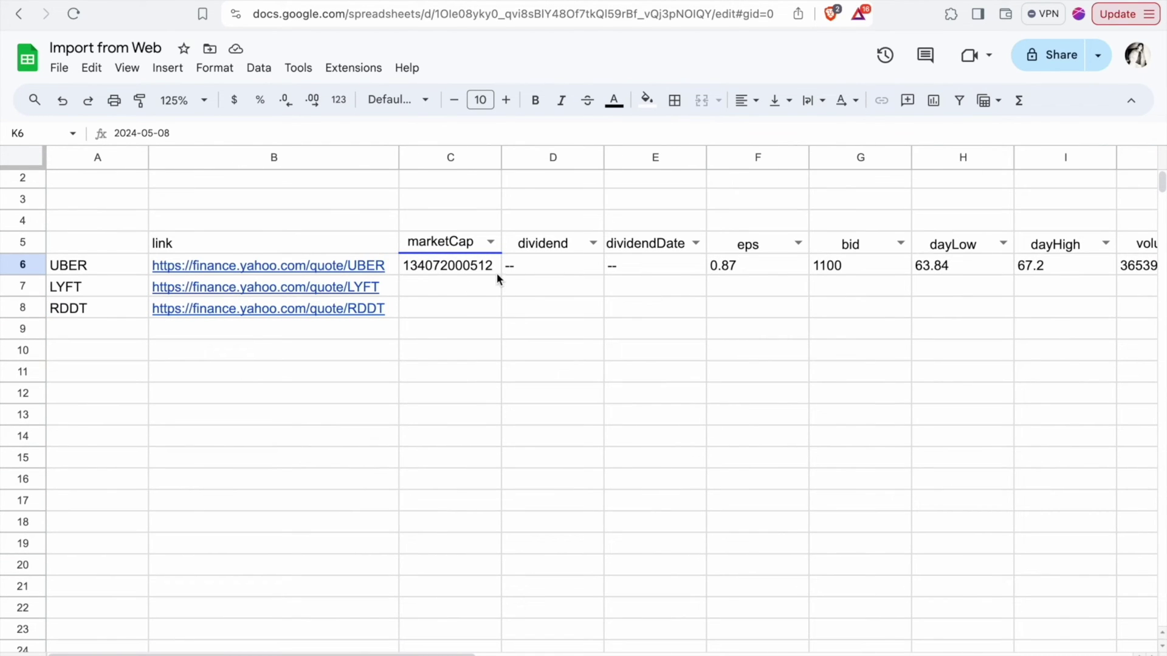
pyautogui.click(497, 272)
pyautogui.moveTo(500, 275); pyautogui.dragTo(502, 309)
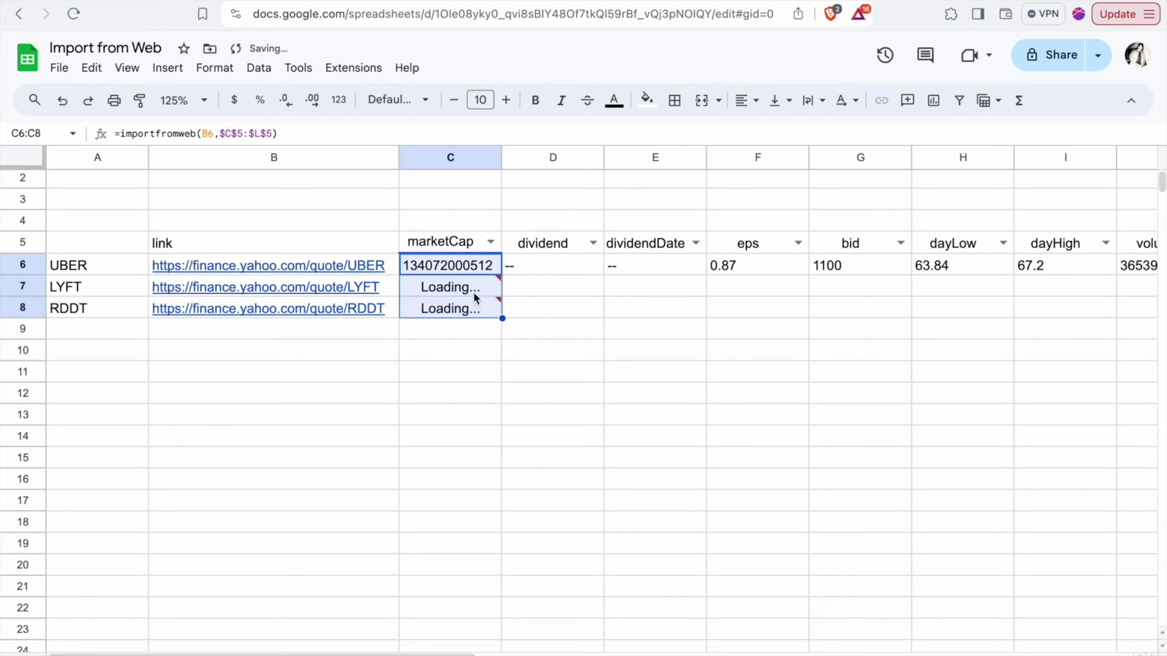
pyautogui.moveTo(269, 317)
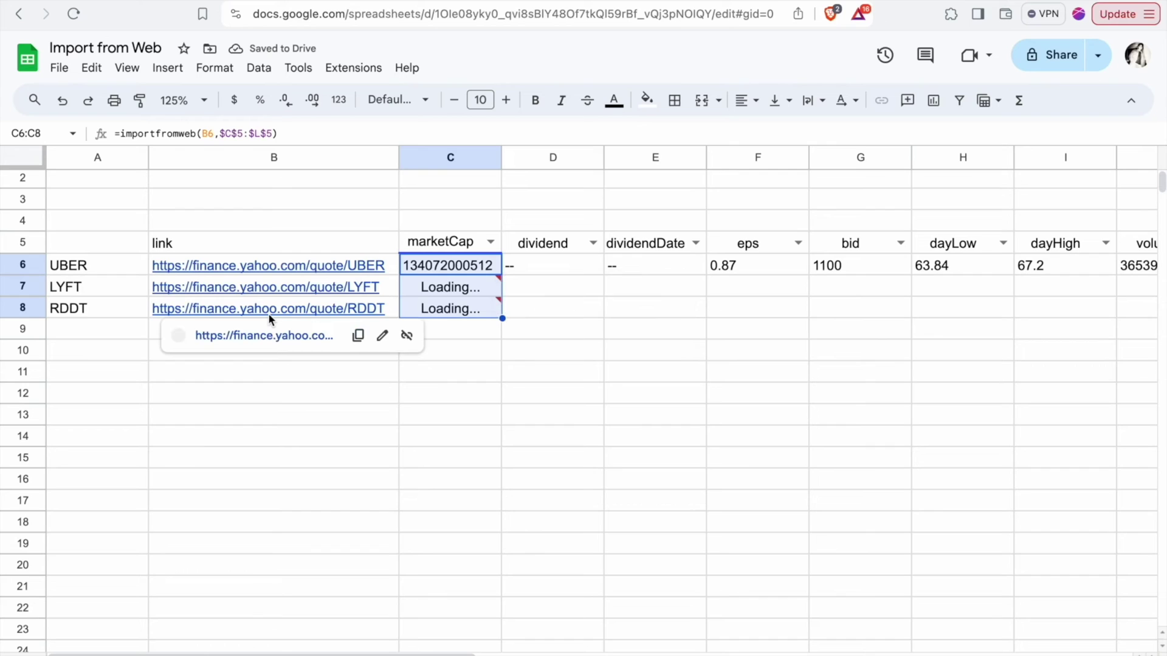
pyautogui.click(133, 286)
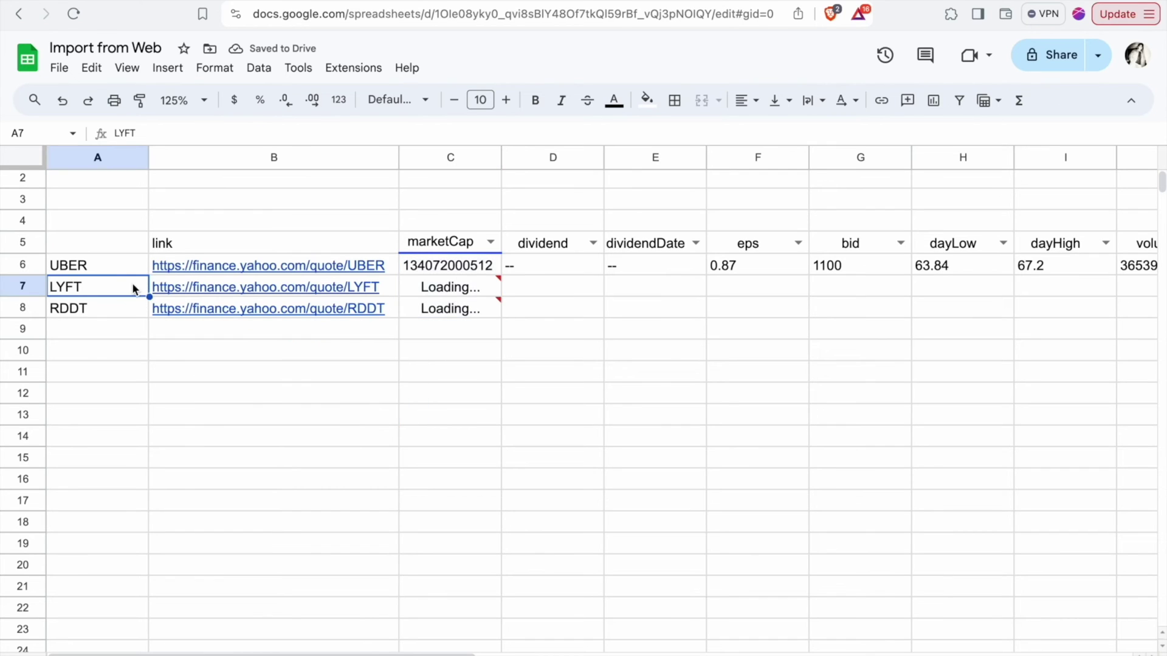
pyautogui.click(132, 316)
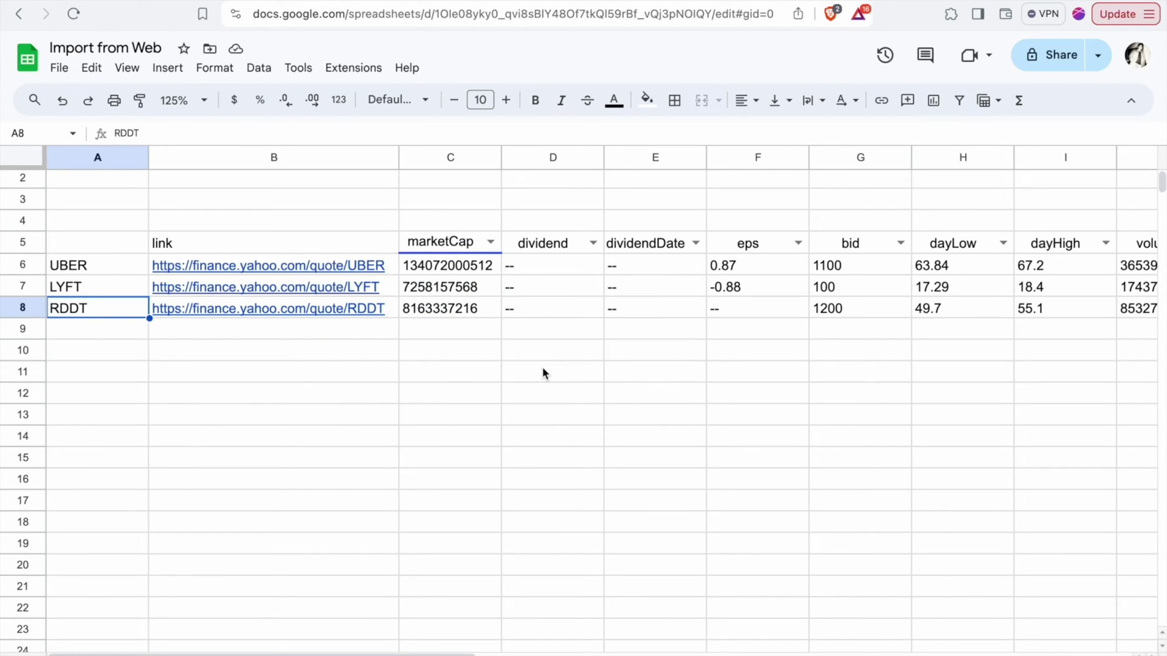
pyautogui.click(133, 291)
pyautogui.click(496, 290)
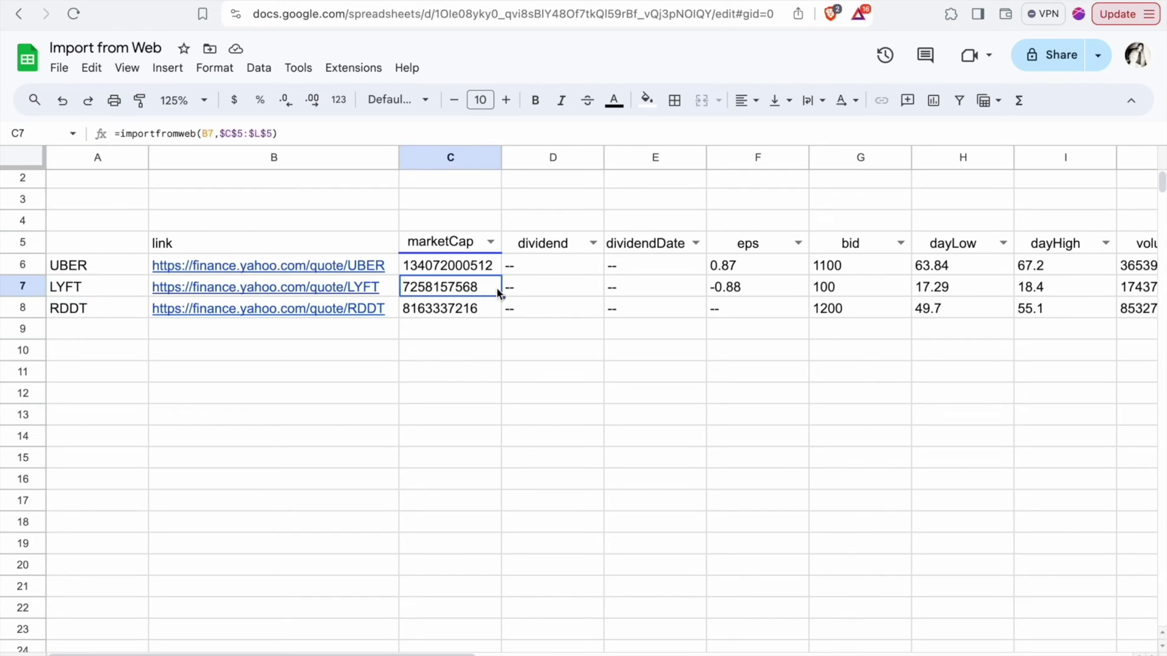
pyautogui.hscroll(3, 498, 292)
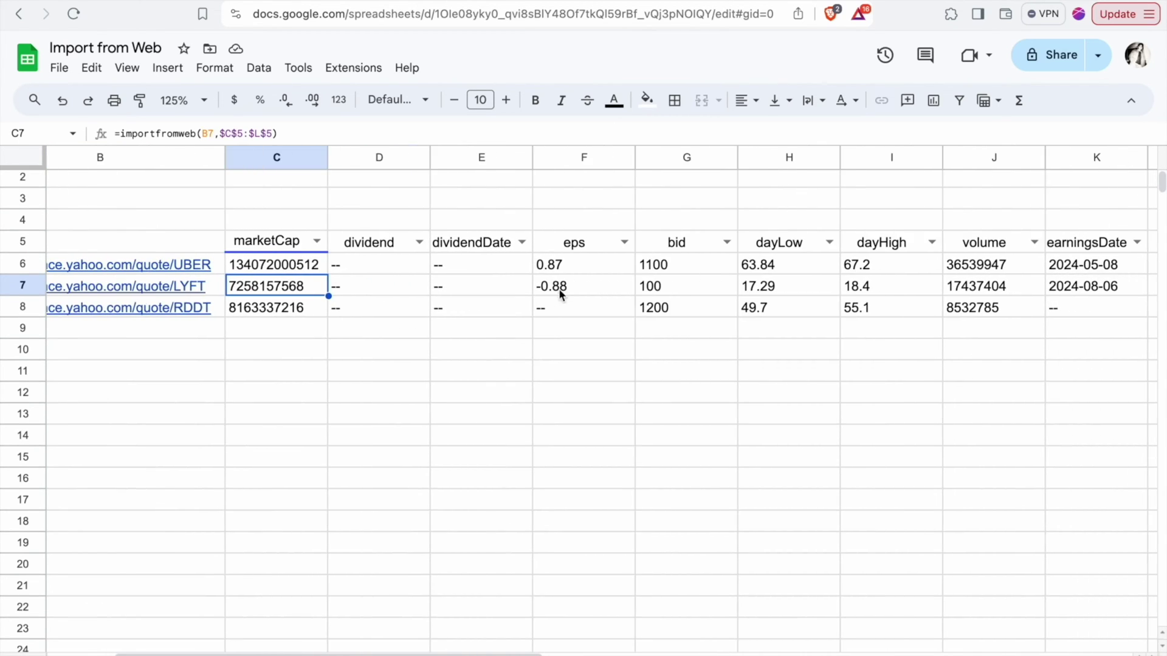
pyautogui.click(576, 288)
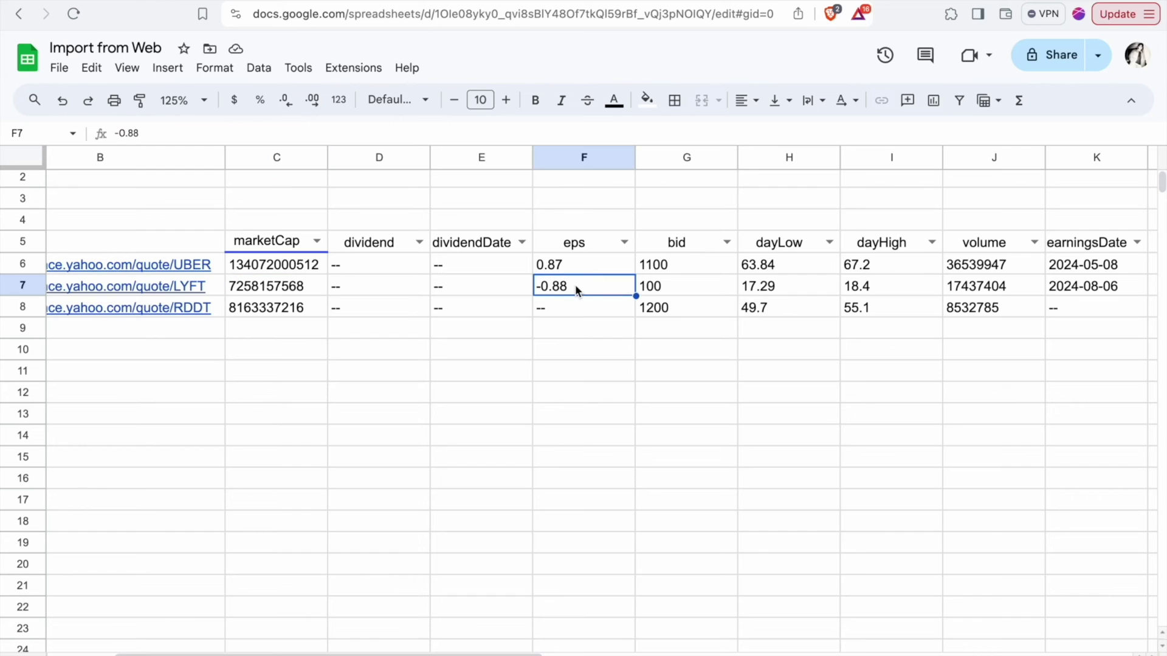
pyautogui.click(696, 290)
pyautogui.click(802, 284)
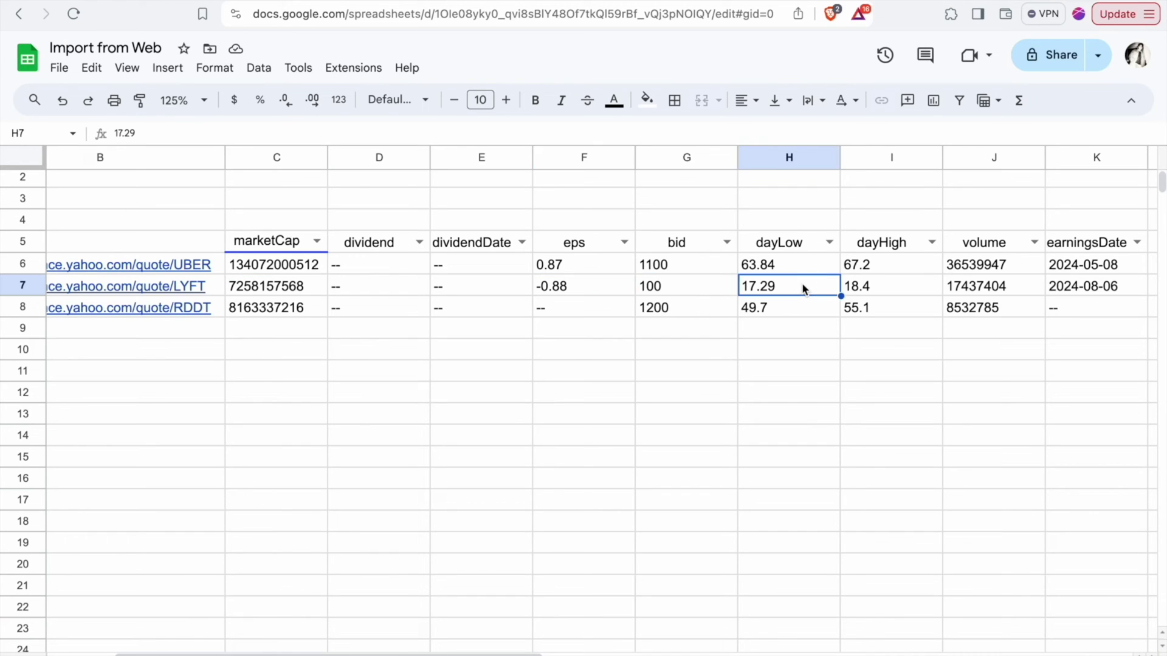
pyautogui.hscroll(2, 801, 283)
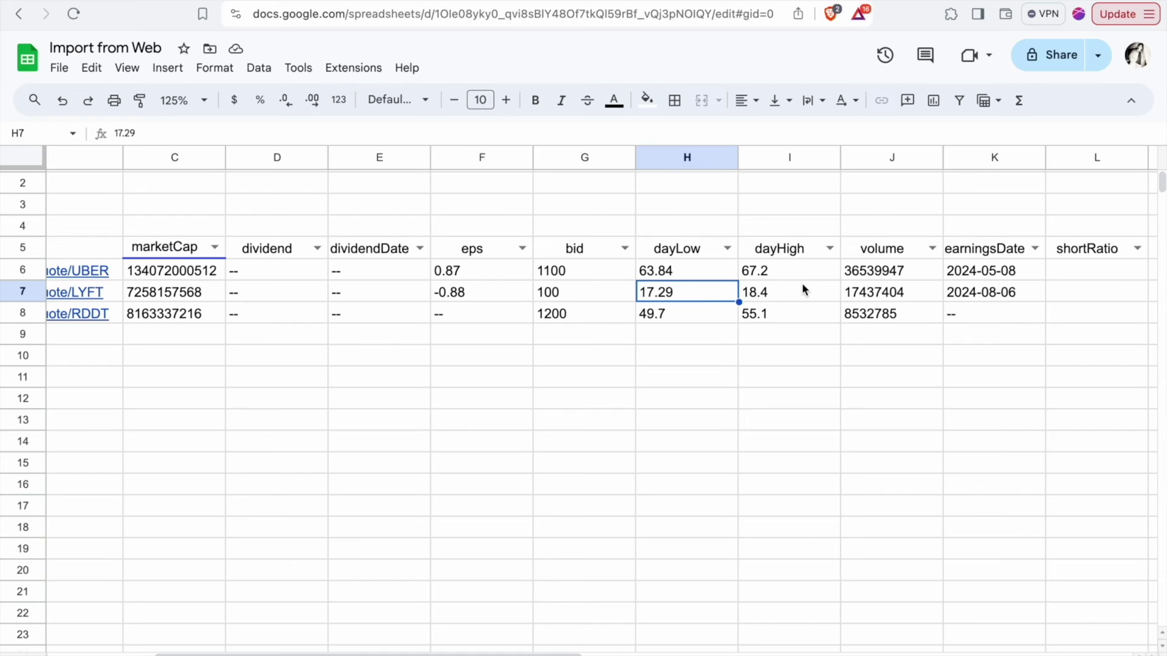
pyautogui.click(801, 294)
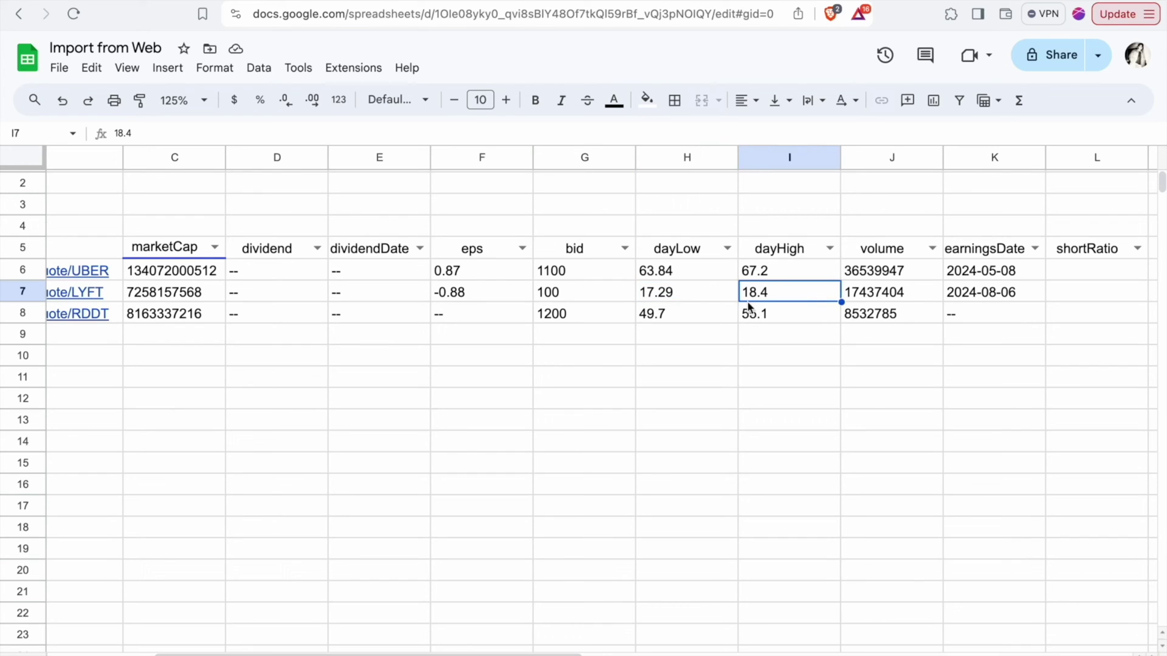
pyautogui.click(907, 294)
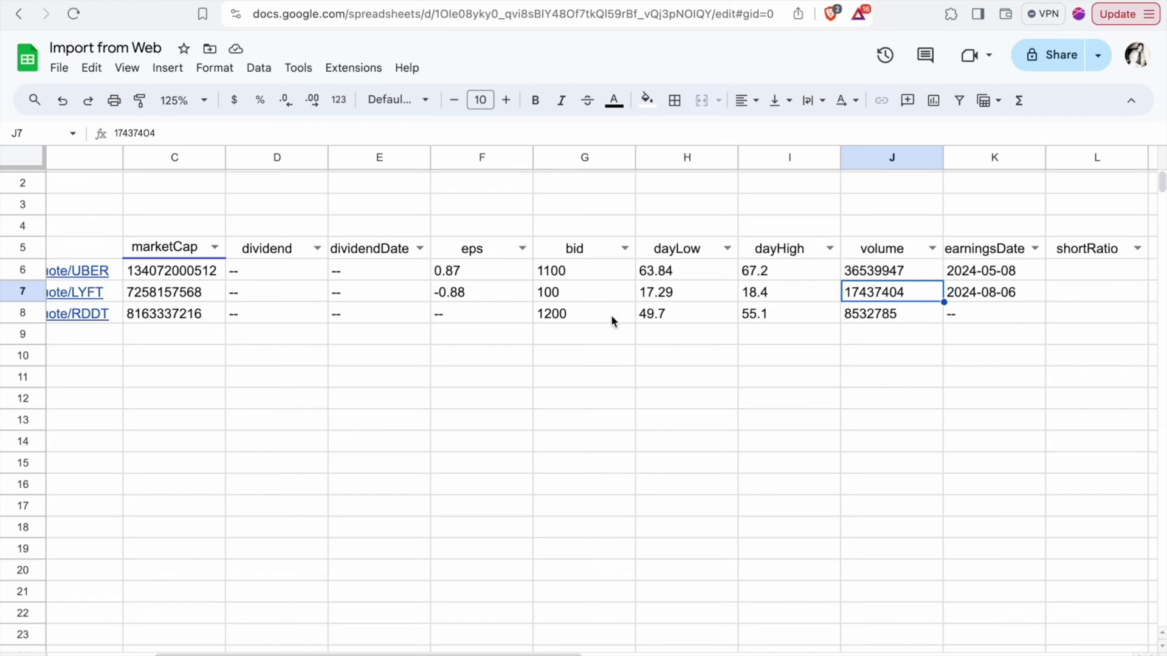
pyautogui.hscroll(-5, 611, 315)
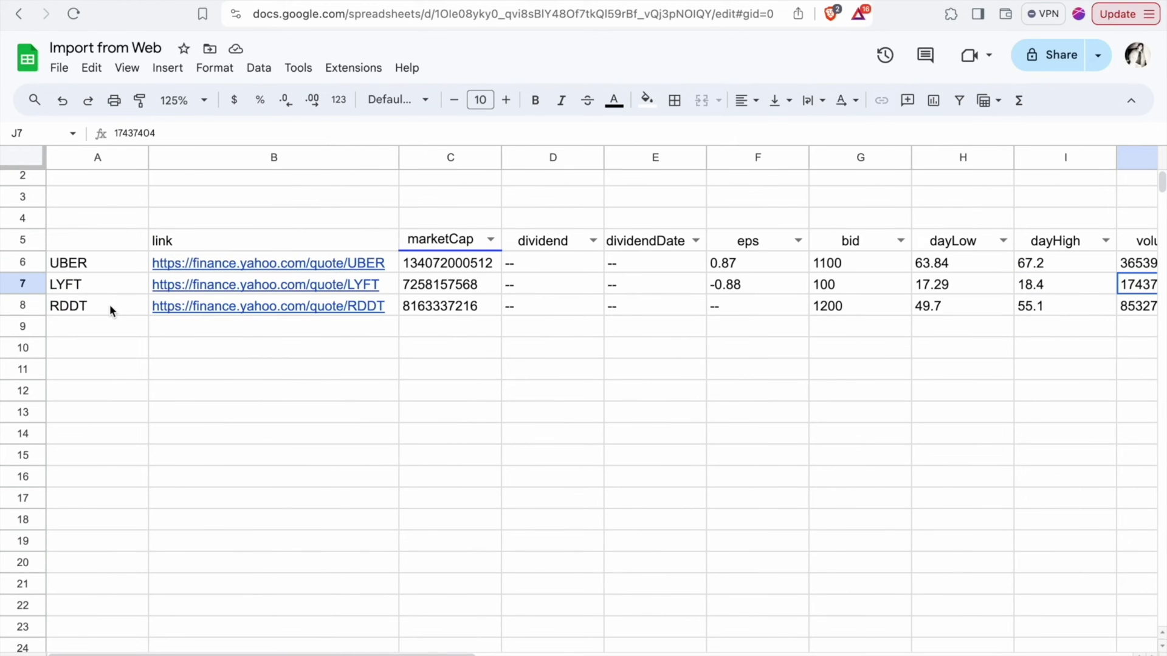
pyautogui.click(435, 310)
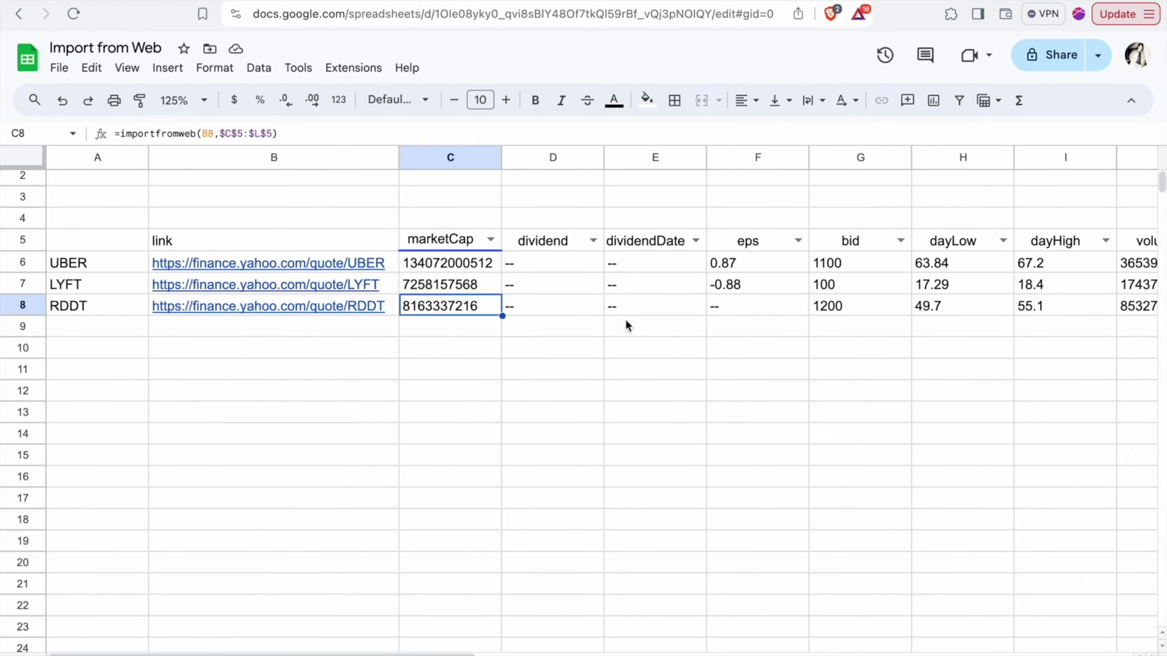
pyautogui.click(847, 308)
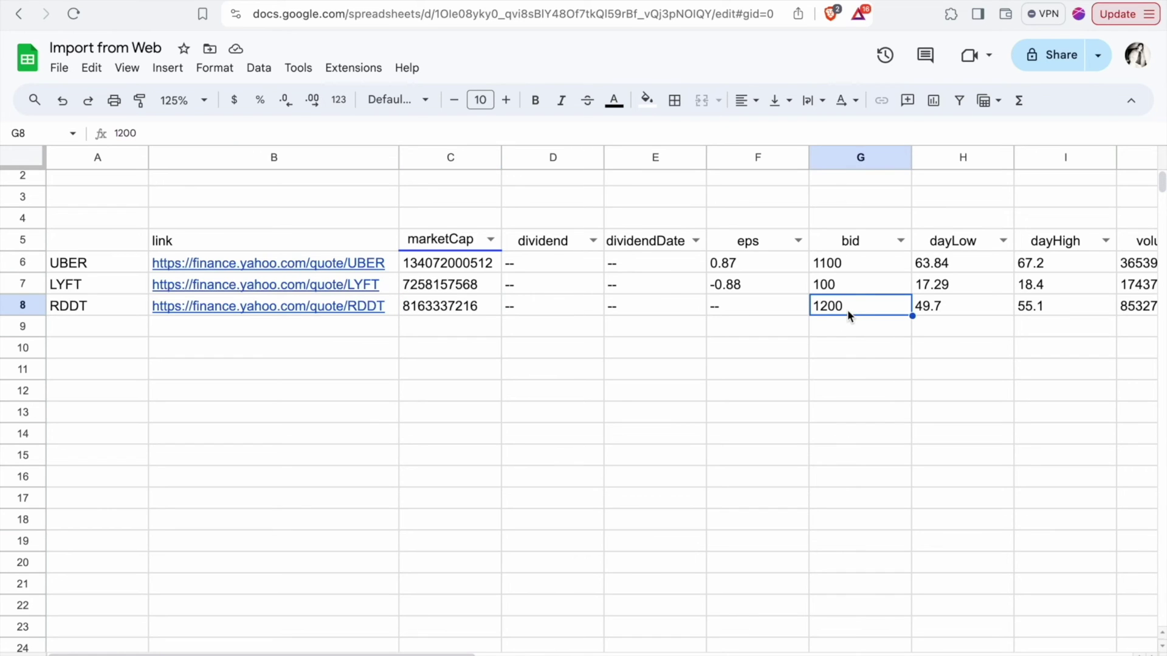
pyautogui.hscroll(5, 847, 310)
pyautogui.click(683, 310)
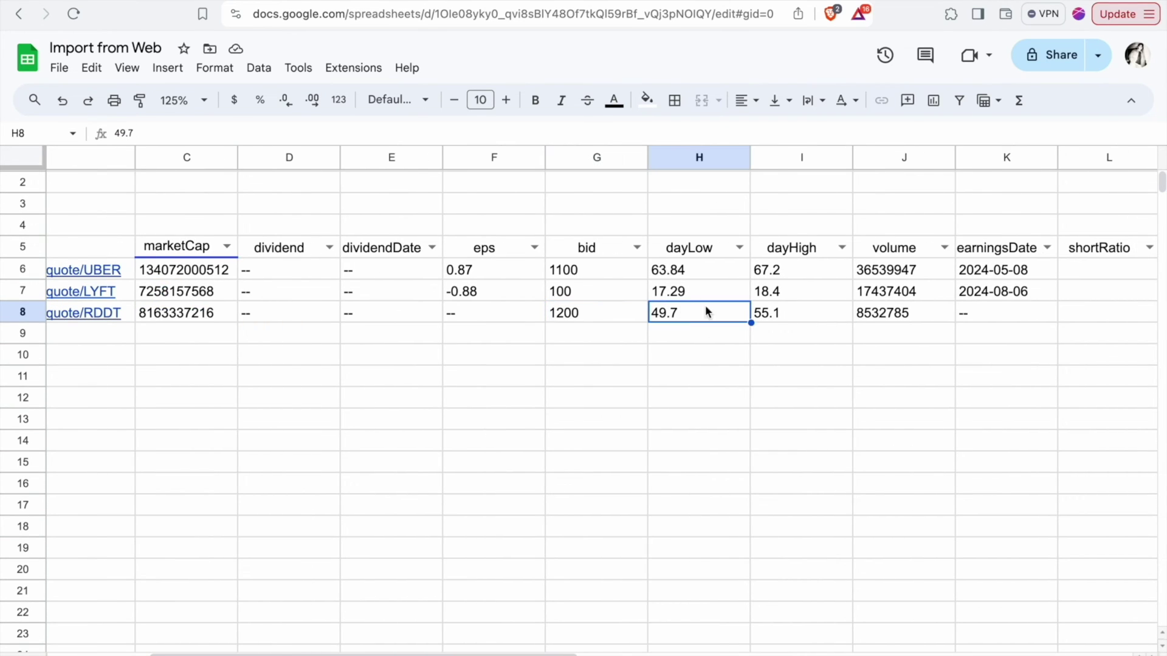
pyautogui.click(801, 315)
pyautogui.click(906, 314)
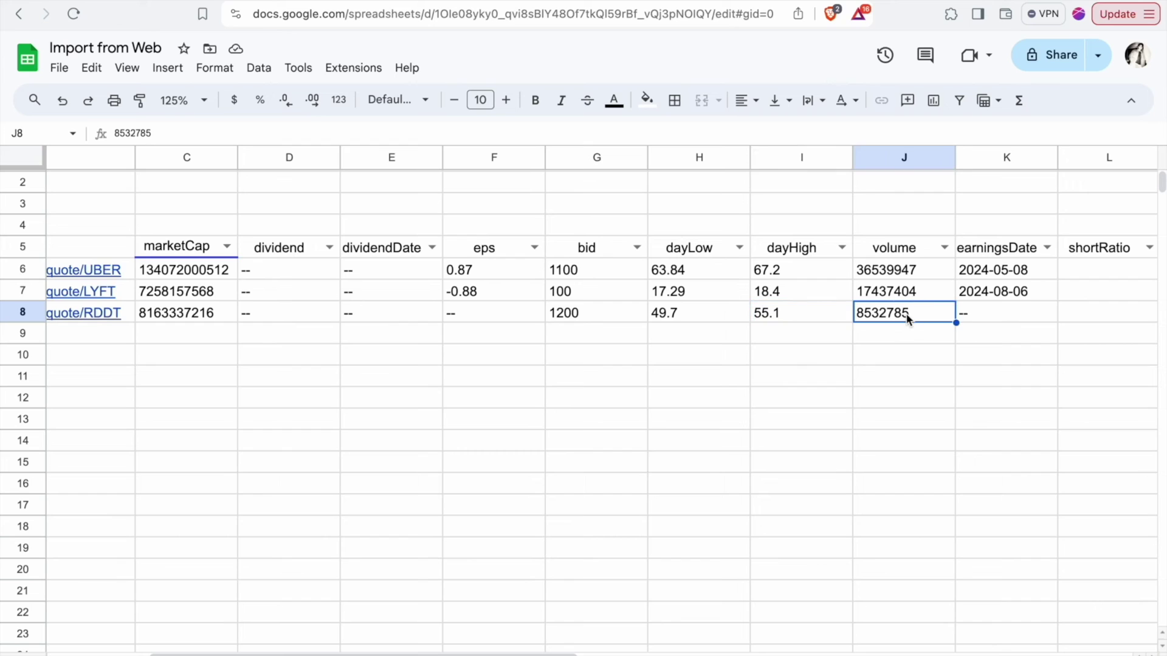
pyautogui.hscroll(-5, 894, 317)
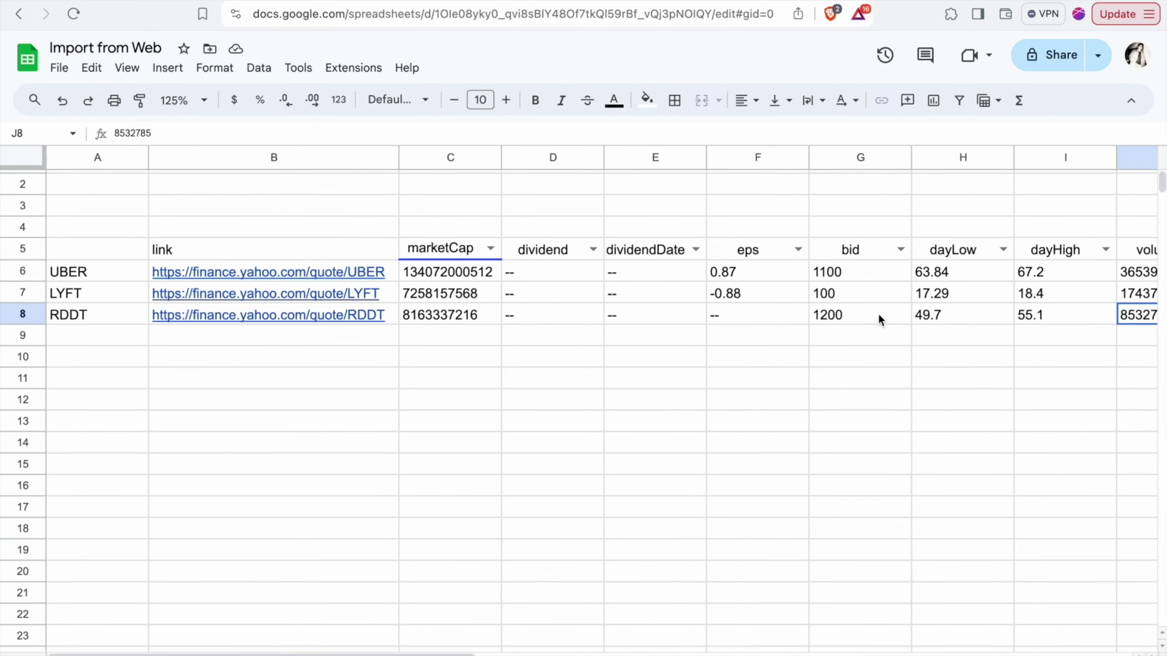
# Step: Switch header D5 from dividend to industry using its dropdown field list
pyautogui.click(592, 250)
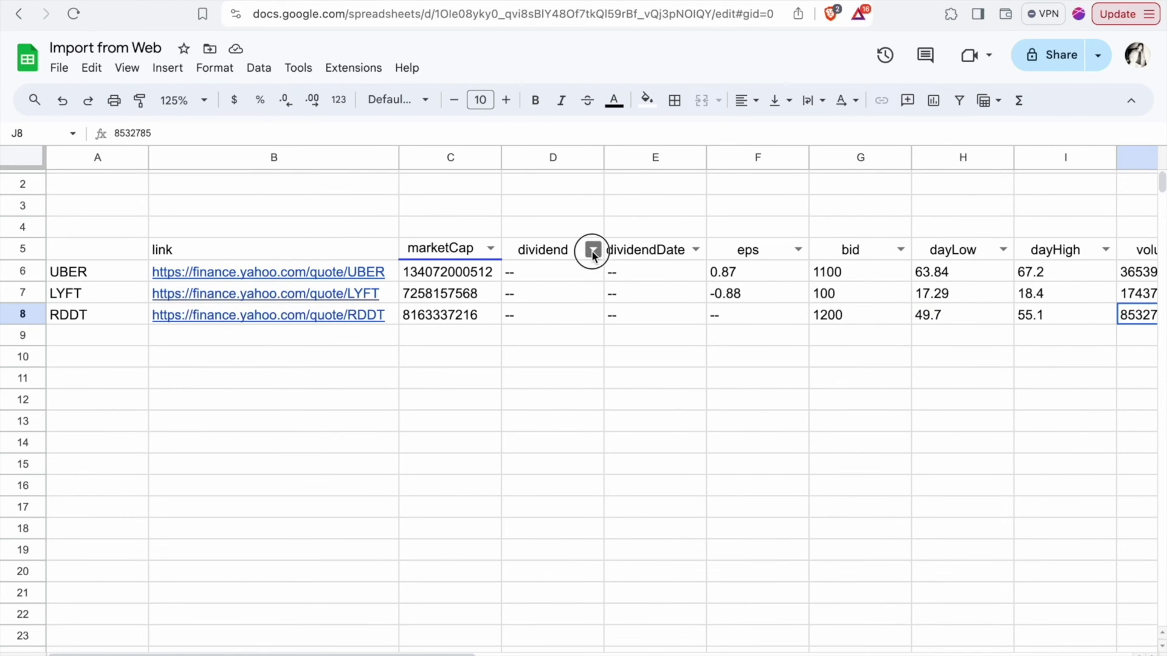
pyautogui.scroll(-1, 580, 342)
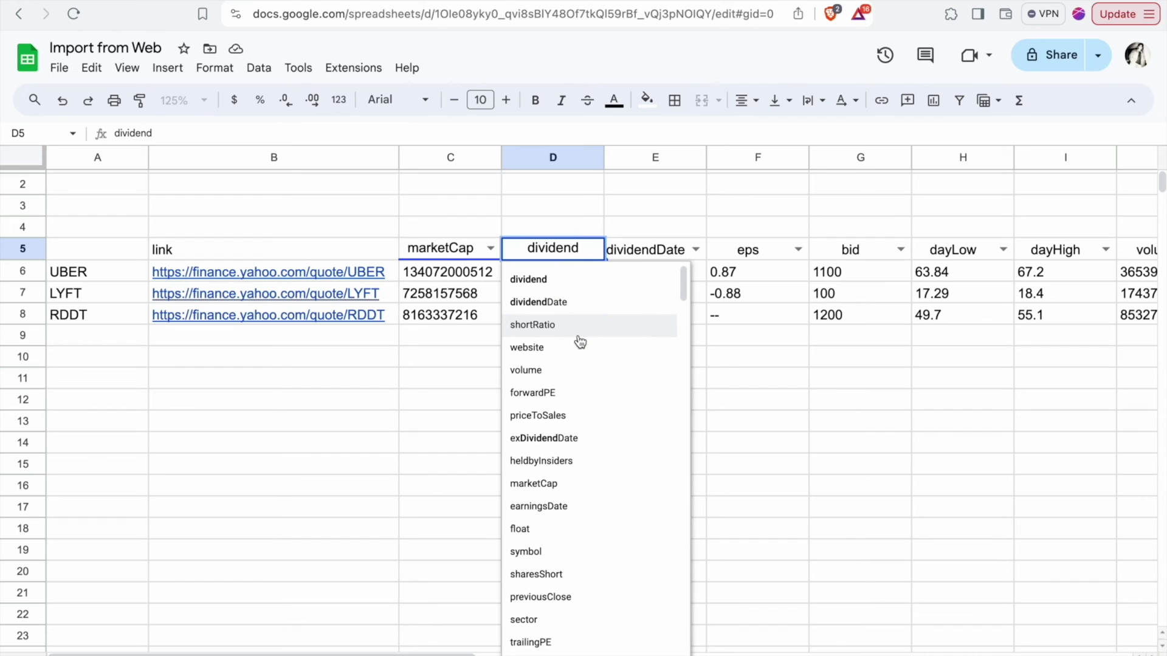
pyautogui.scroll(-6, 580, 342)
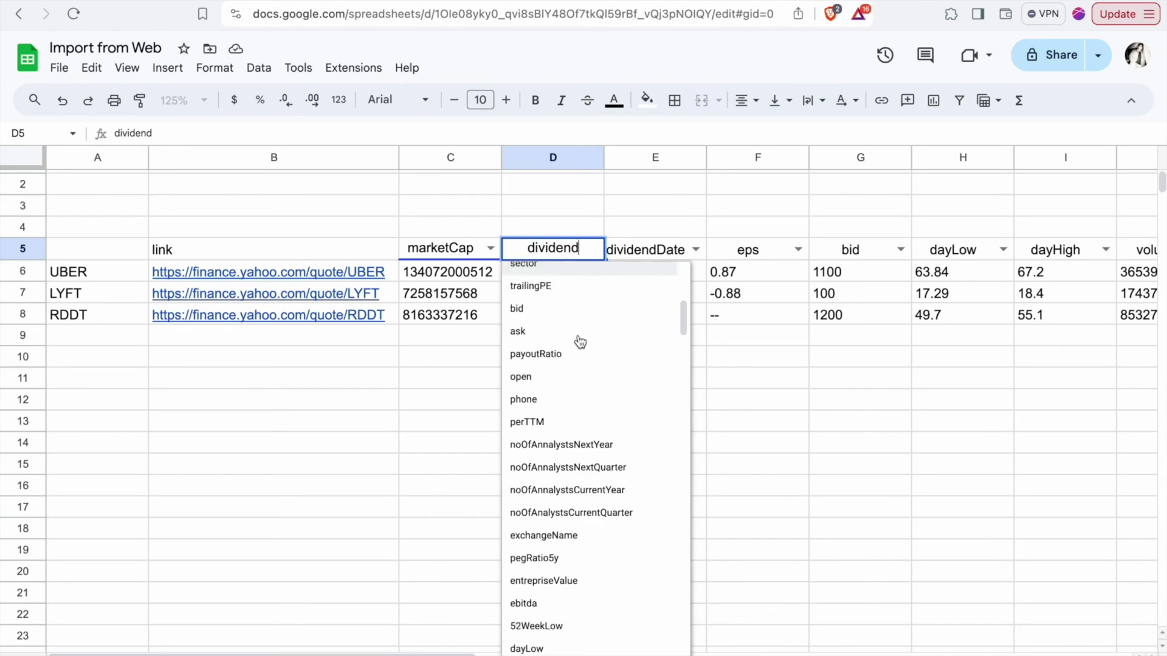
pyautogui.scroll(-5, 580, 343)
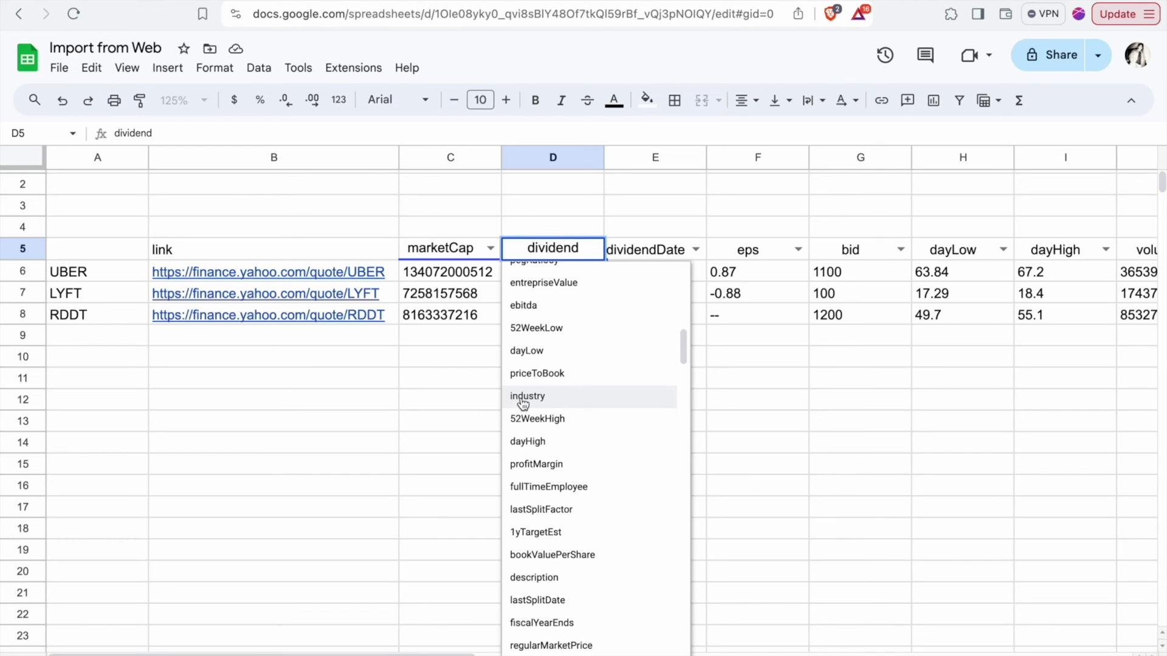
pyautogui.click(552, 402)
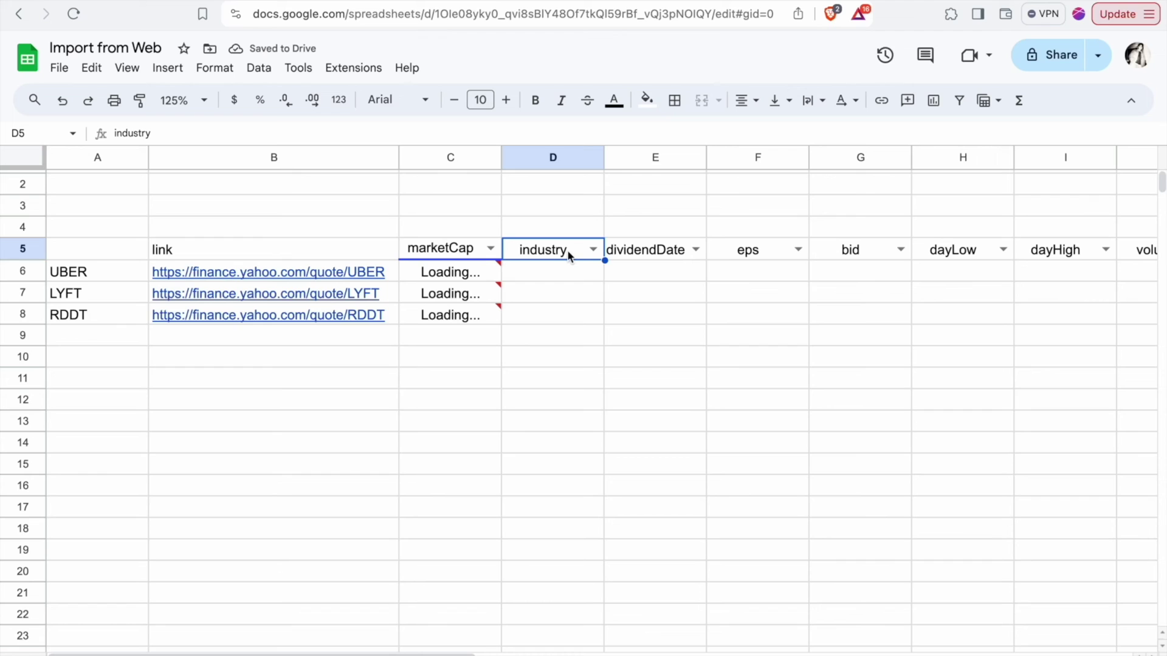
pyautogui.moveTo(444, 300)
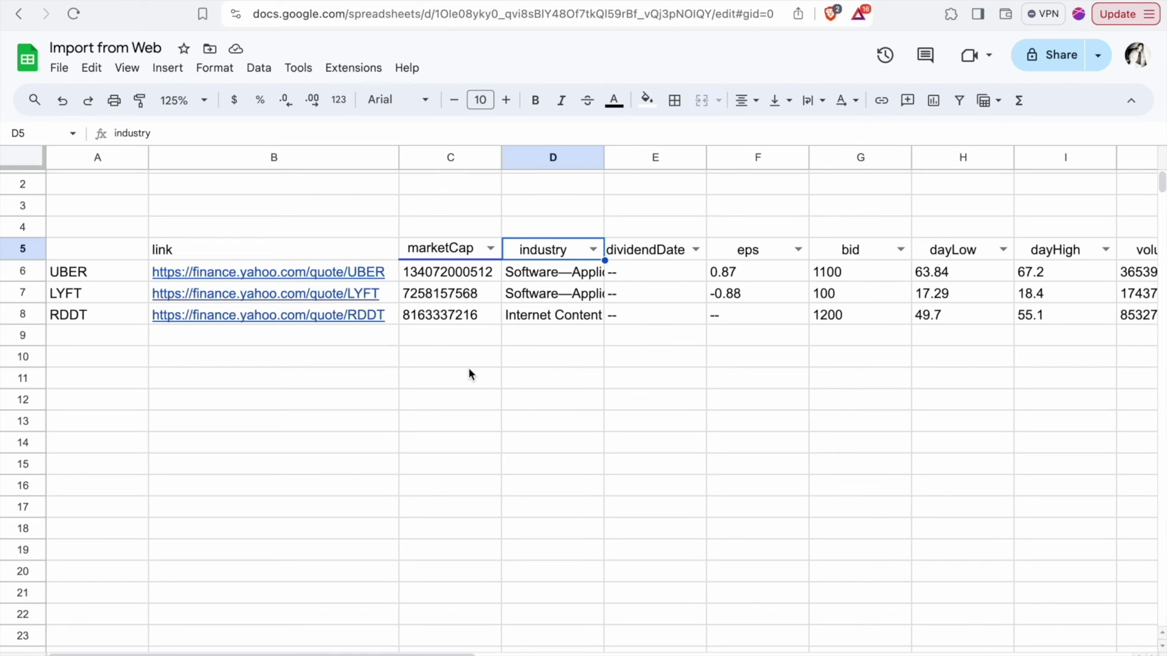
# Step: Widen column D until industry names like Internet Content & Information show in full
pyautogui.moveTo(603, 158); pyautogui.dragTo(649, 158)
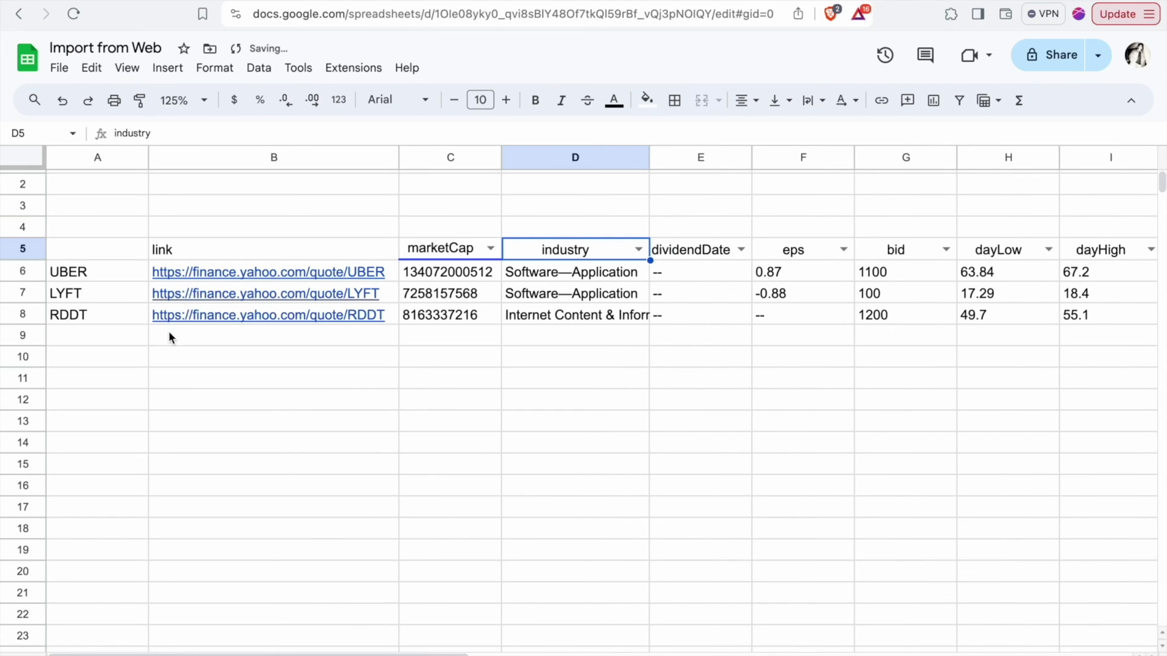
pyautogui.click(122, 314)
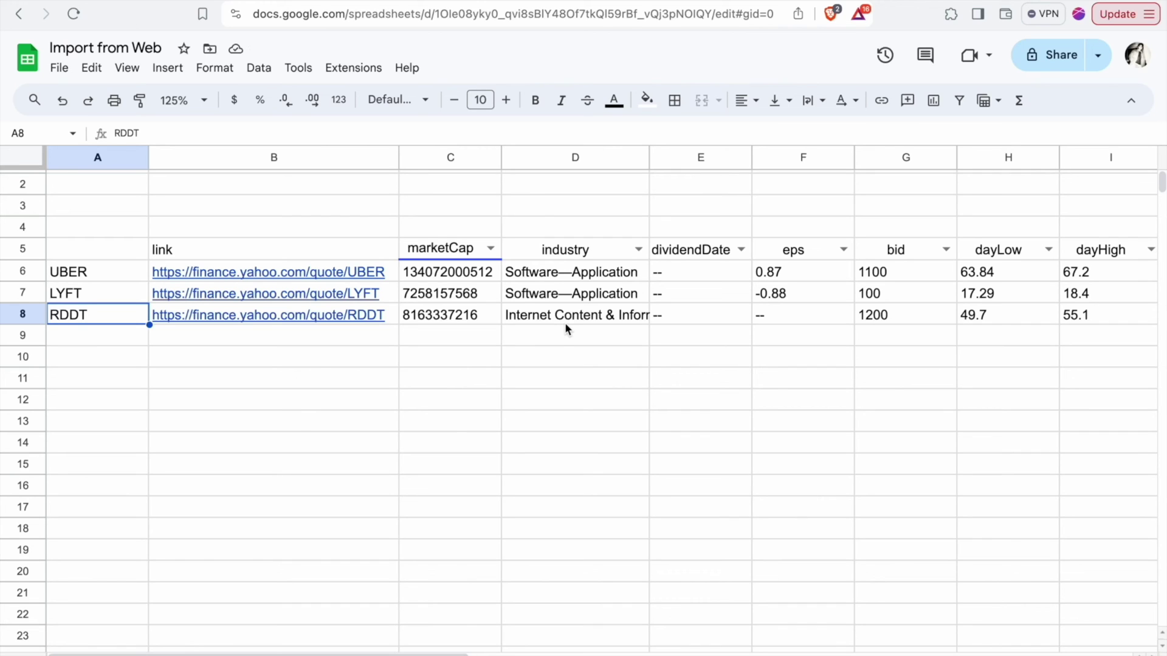
pyautogui.moveTo(650, 157); pyautogui.dragTo(700, 158)
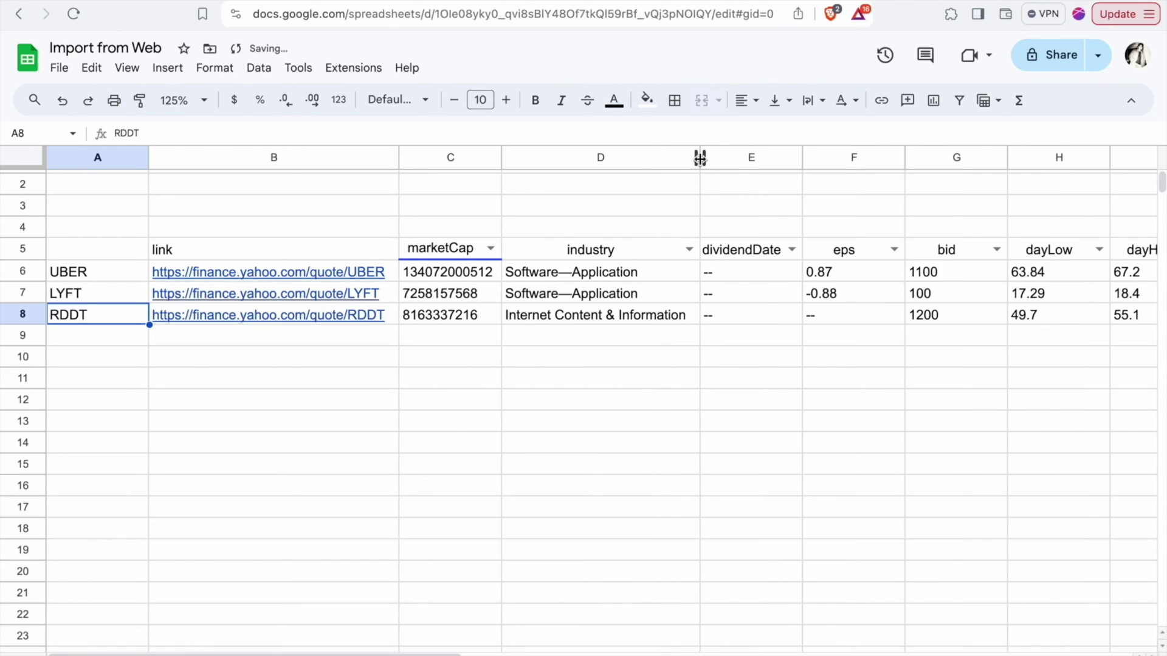
pyautogui.click(593, 295)
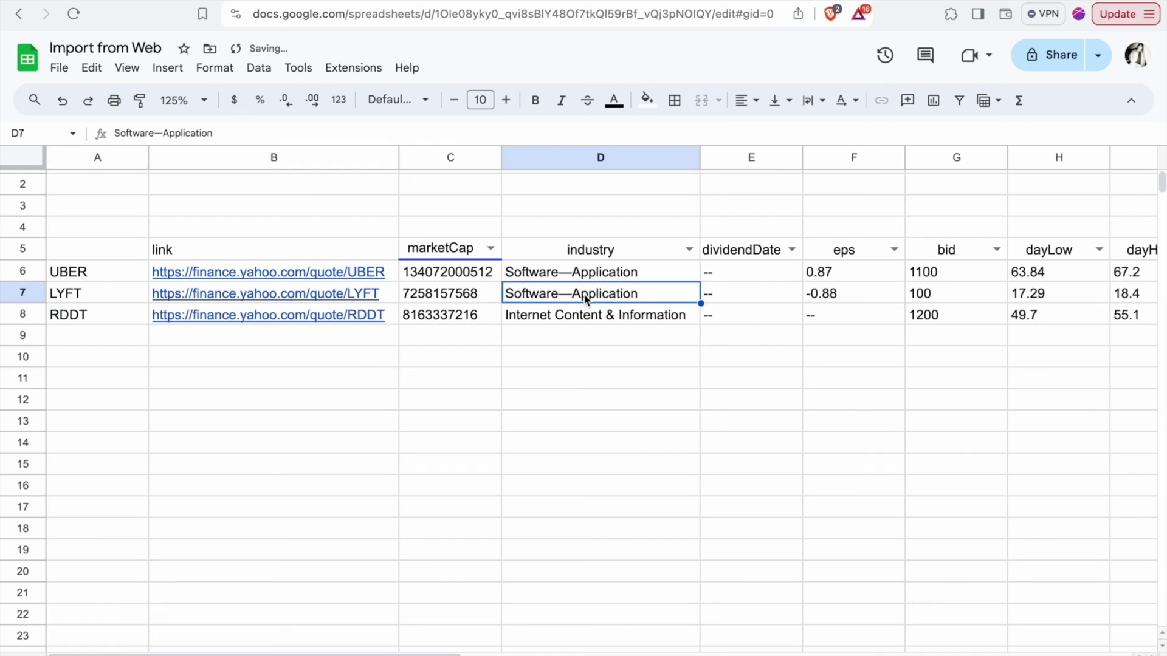
pyautogui.click(653, 278)
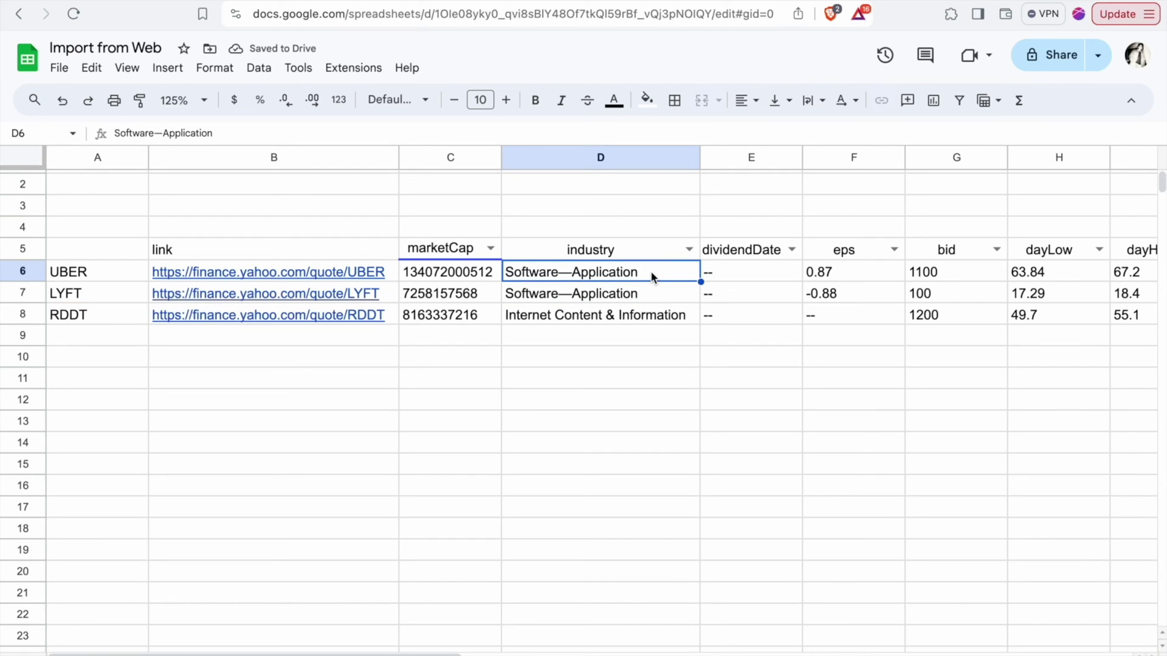
# Step: Scroll across the imported table and glance at the Yahoo Finance tab before returning
pyautogui.hscroll(3, 658, 342)
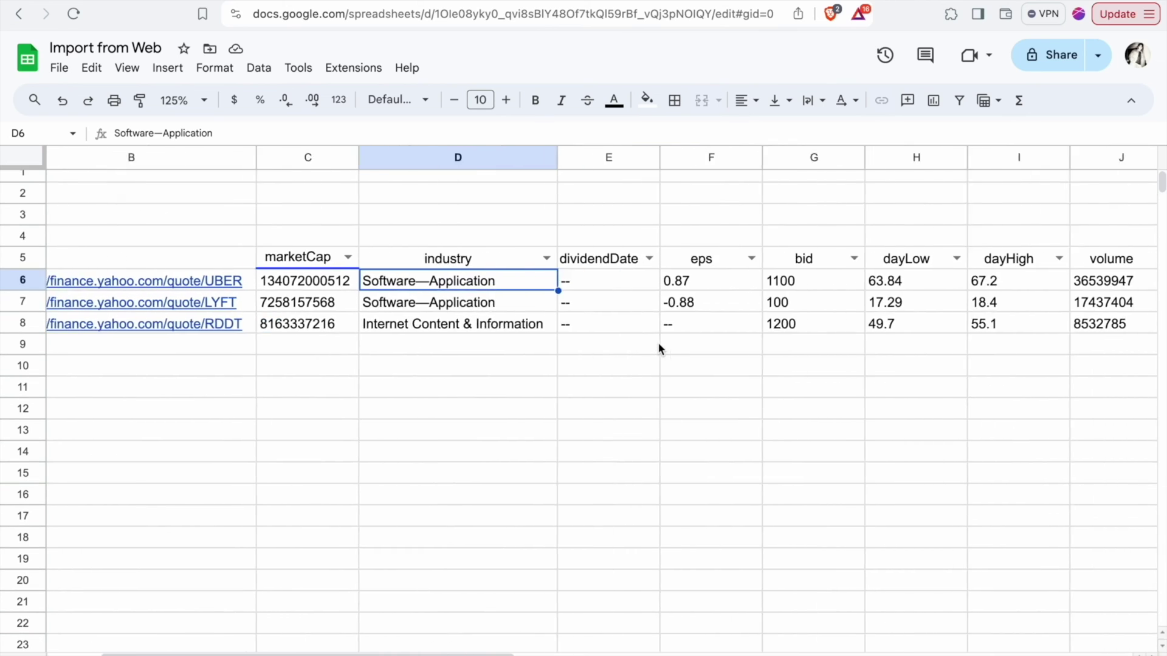
pyautogui.hscroll(5, 659, 348)
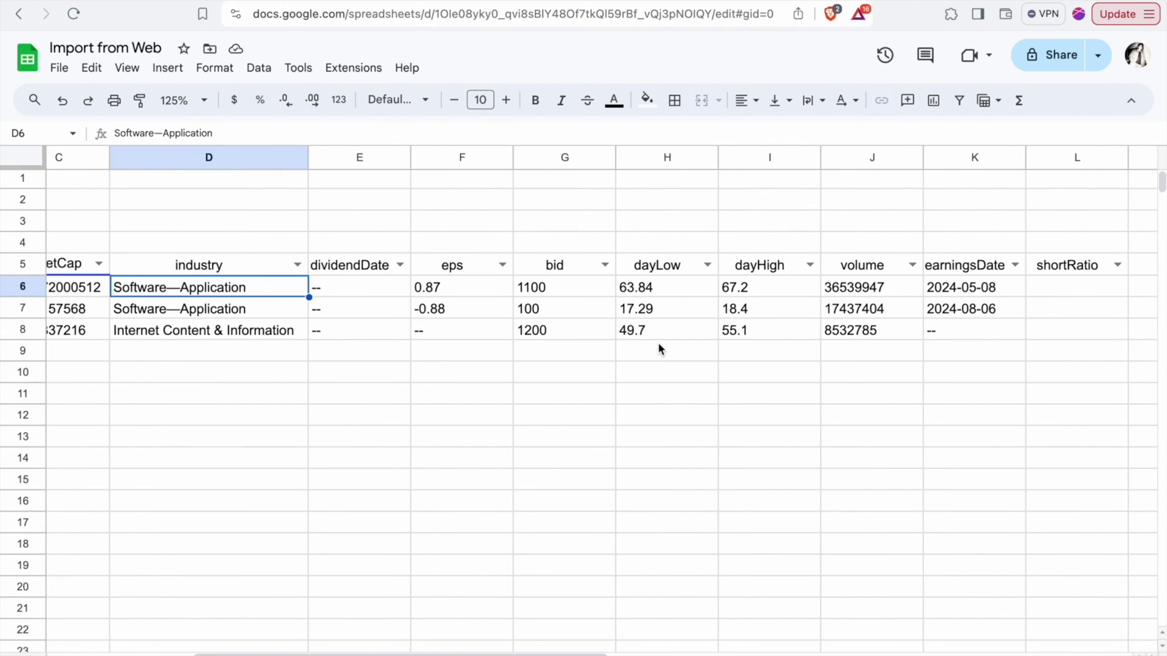
pyautogui.hscroll(-8, 660, 350)
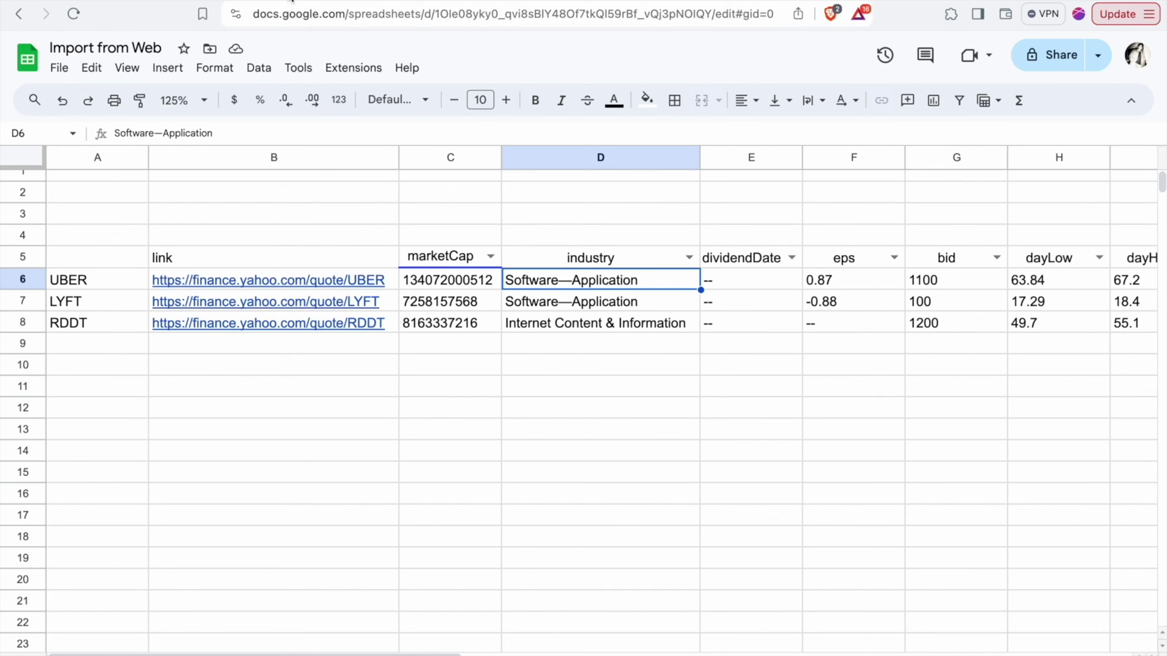
pyautogui.hotkey('ctrl', 'Tab')
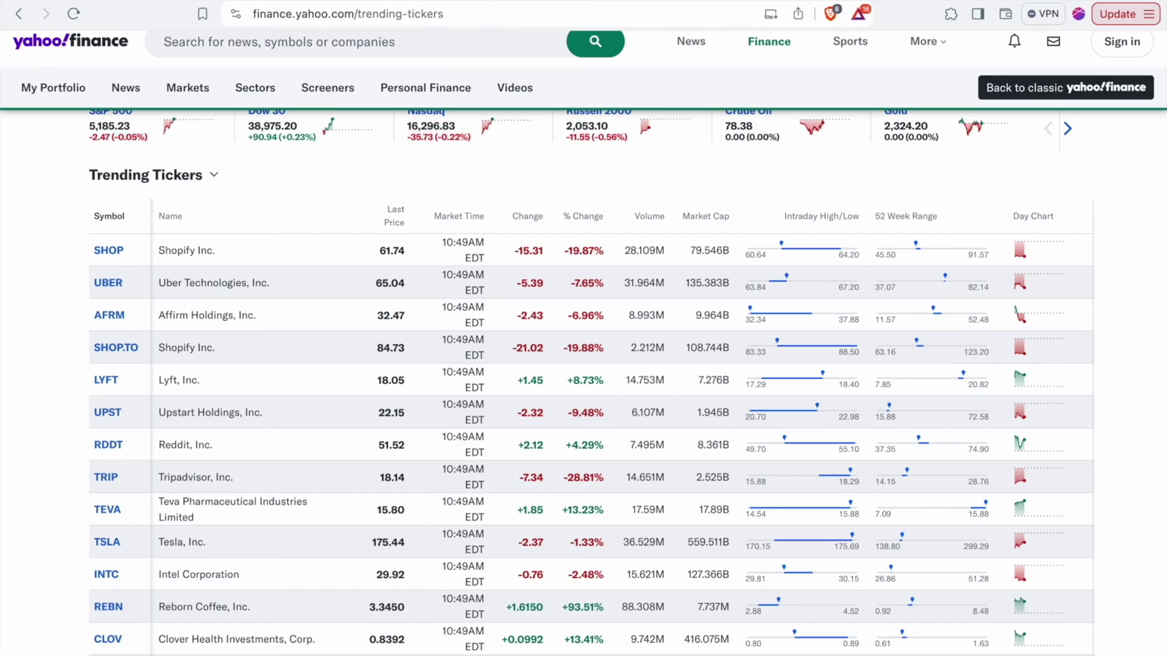
pyautogui.hotkey('ctrl', 'shift', 'Tab')
pyautogui.click(344, 69)
pyautogui.click(342, 72)
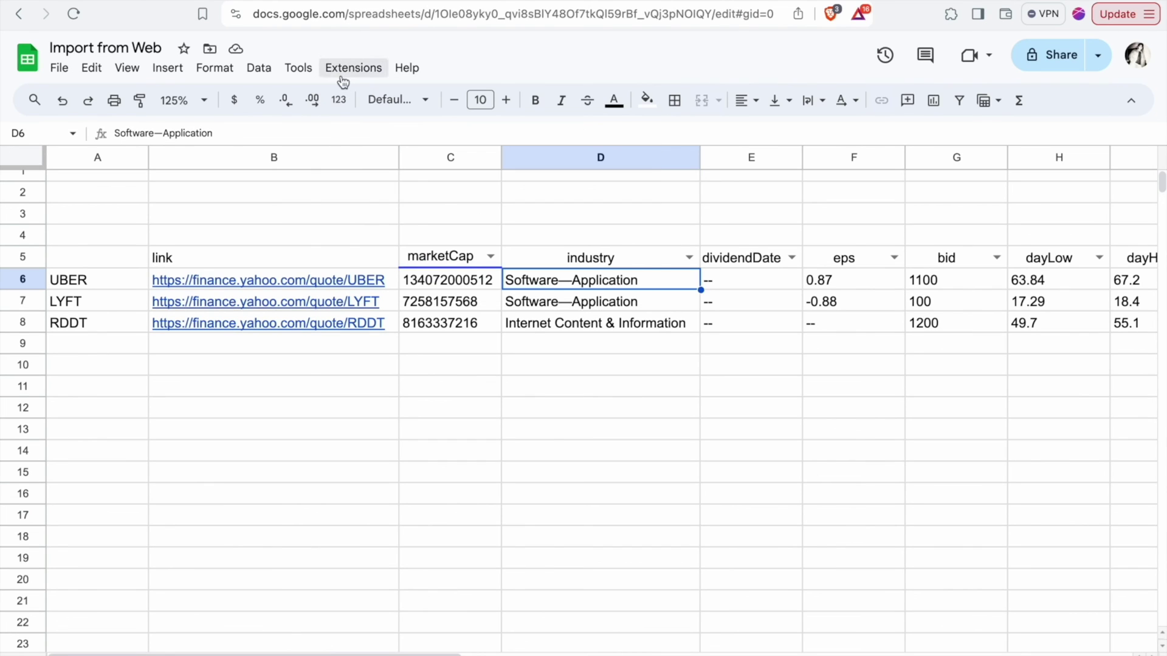
# Step: Open the ImportFromWeb sidebar and browse its TEMPLATES tab's DEMOS and SOLUTIONS lists
pyautogui.click(342, 76)
pyautogui.moveTo(459, 254)
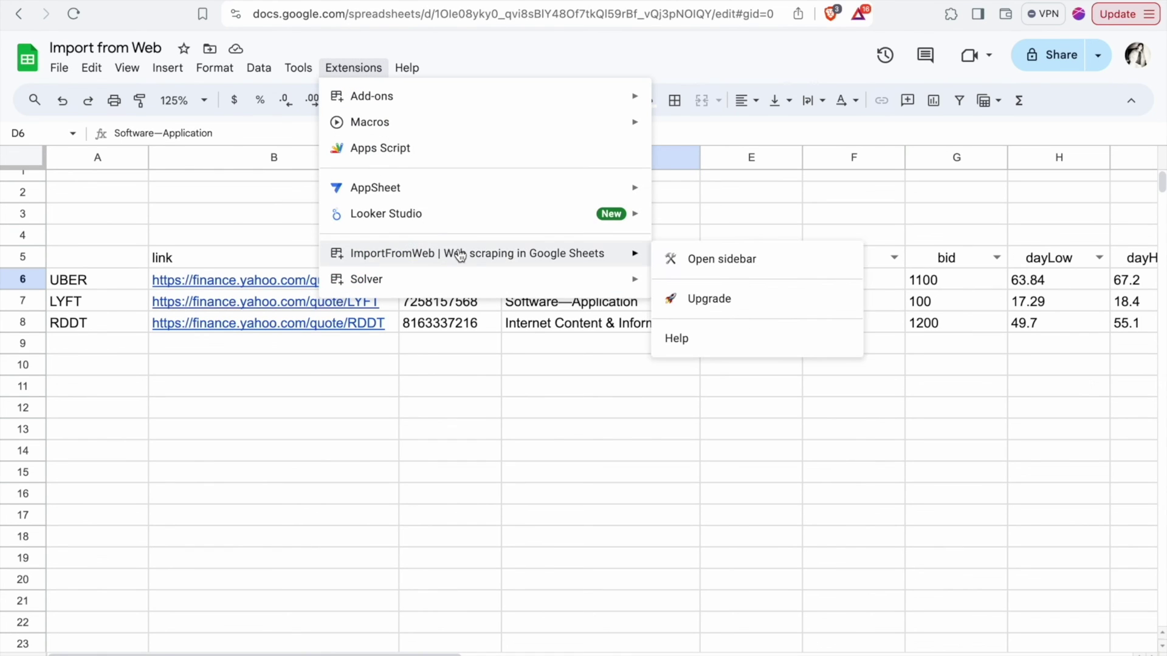
pyautogui.click(708, 260)
pyautogui.click(1012, 128)
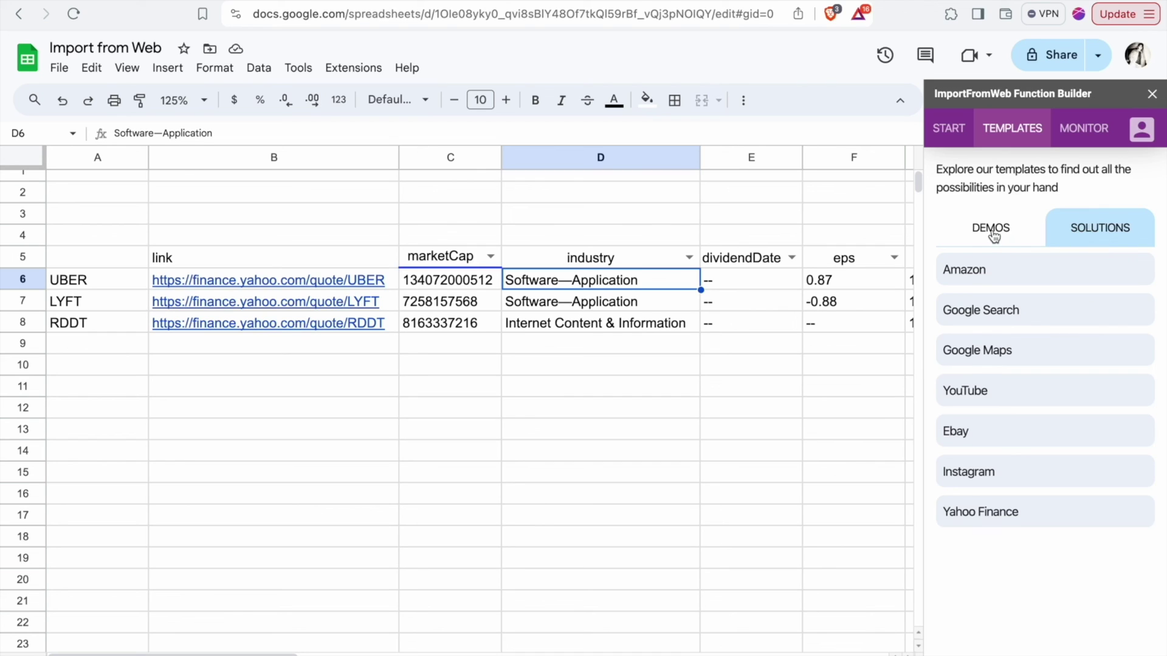
pyautogui.click(992, 234)
pyautogui.click(1087, 234)
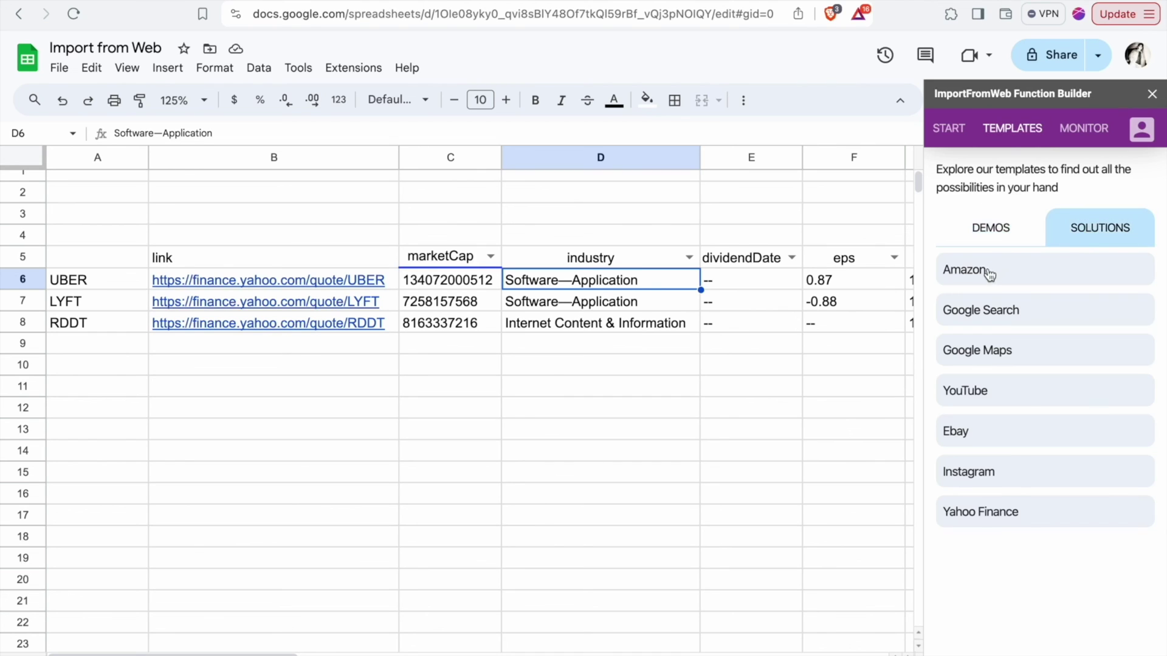